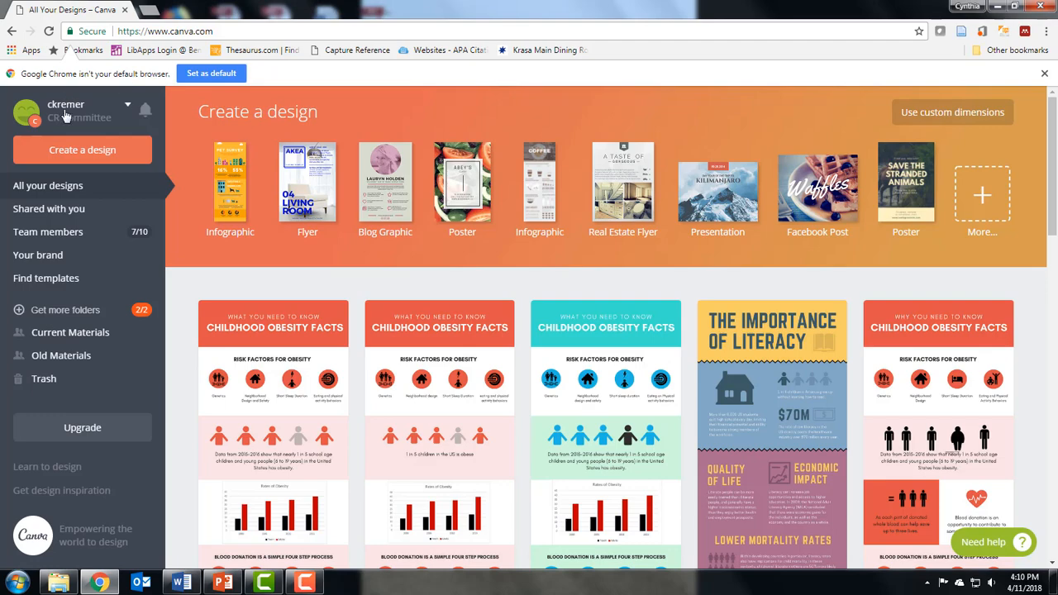
Sign out of the account and log back in with the saved credentials.
click(128, 107)
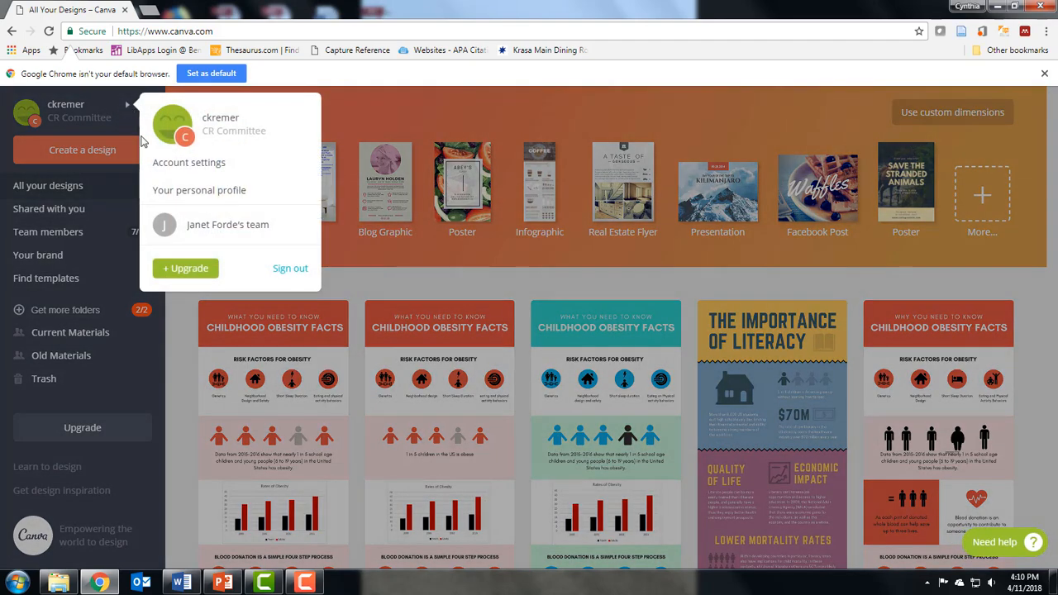
click(290, 270)
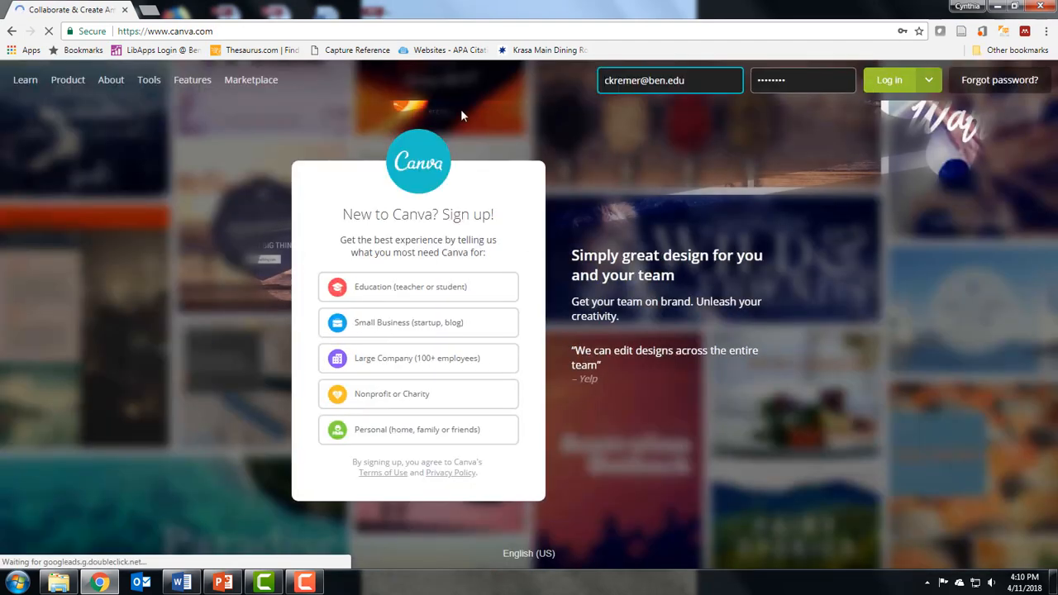
click(401, 289)
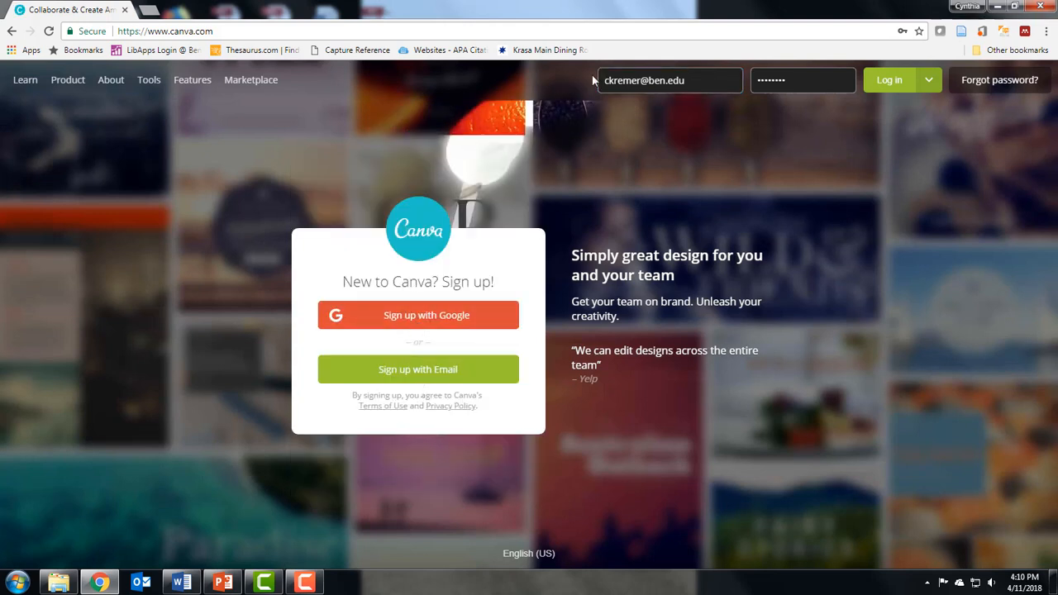
click(897, 81)
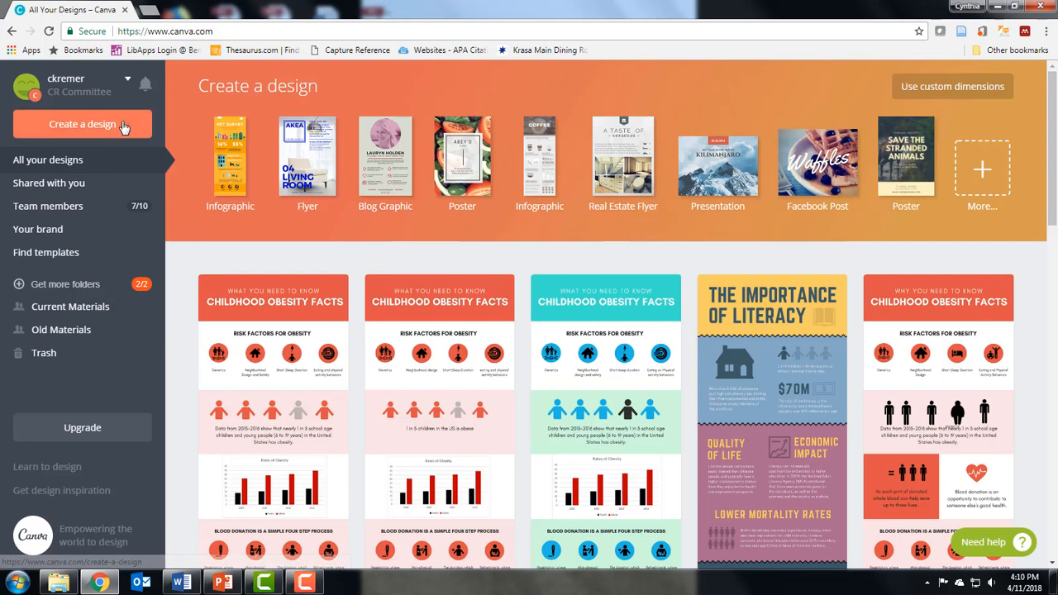
Create a new Infographic design and apply the Lifecycle of a Butterfly layout to its page.
click(233, 181)
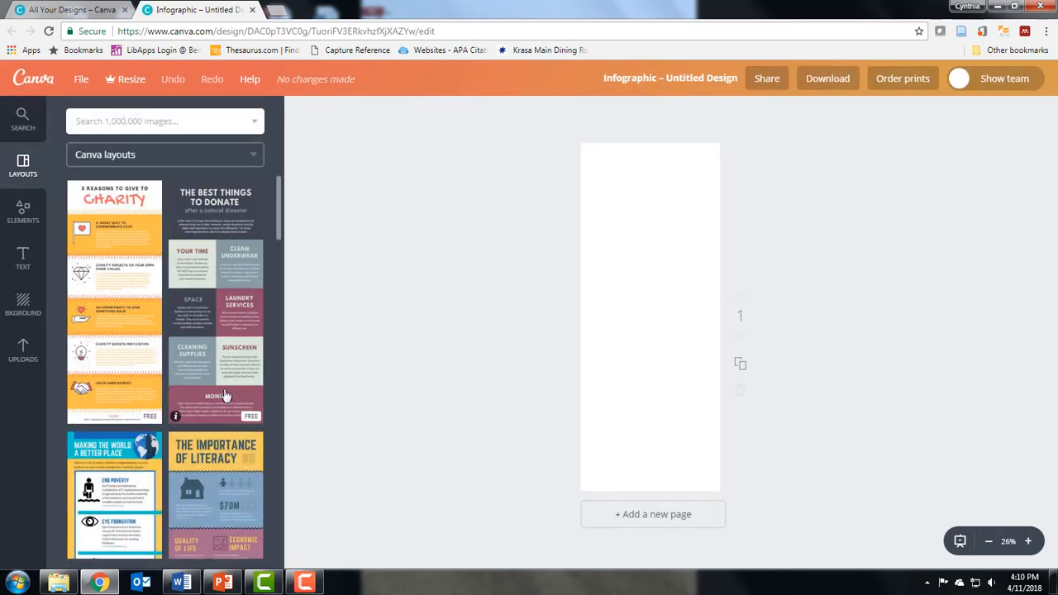
scroll(222, 387, down, 6)
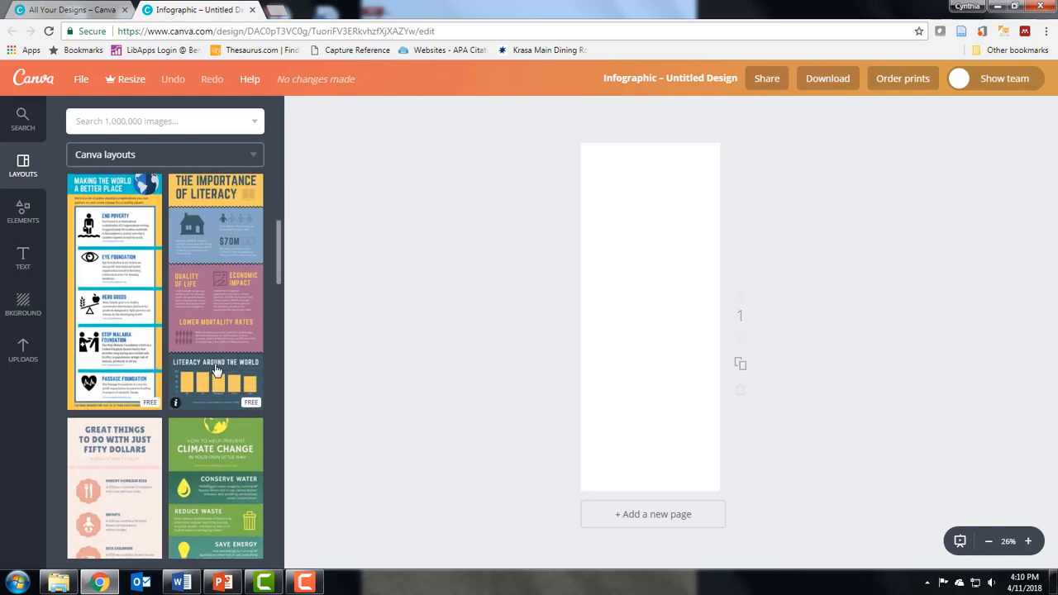
scroll(217, 369, down, 3)
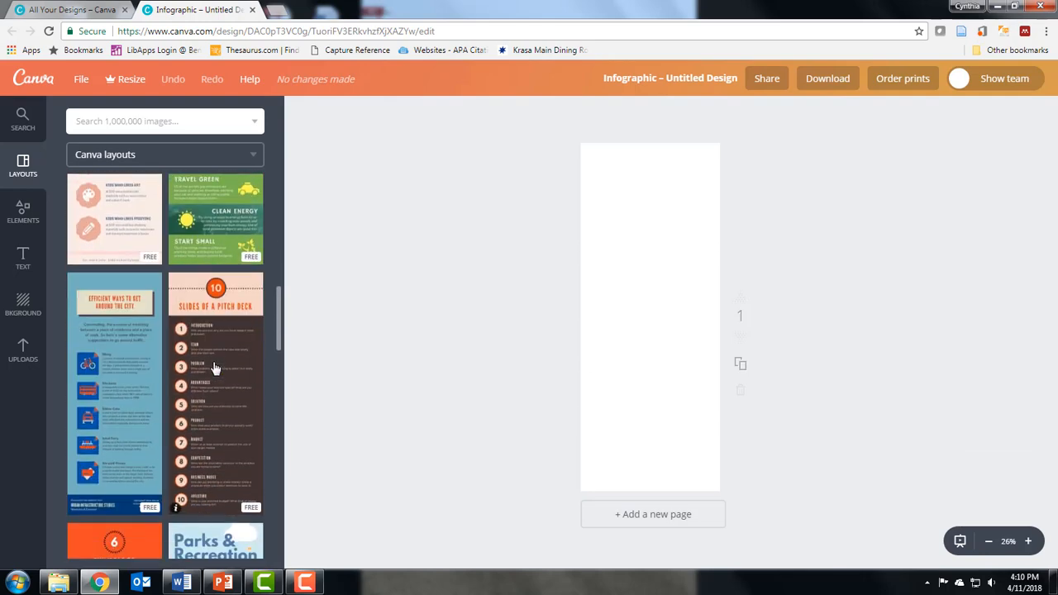
scroll(214, 367, down, 7)
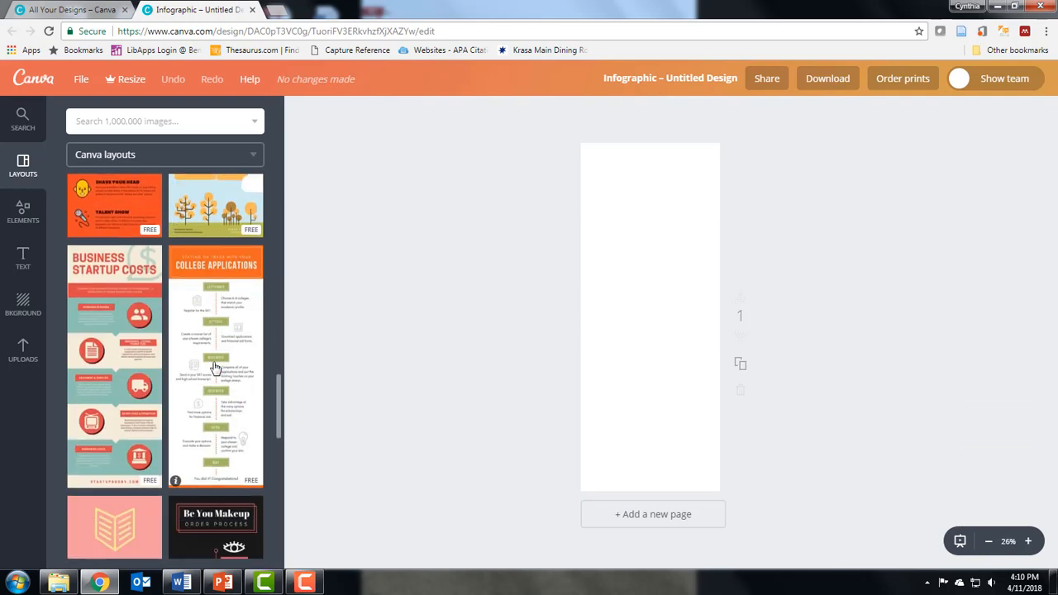
scroll(124, 447, down, 6)
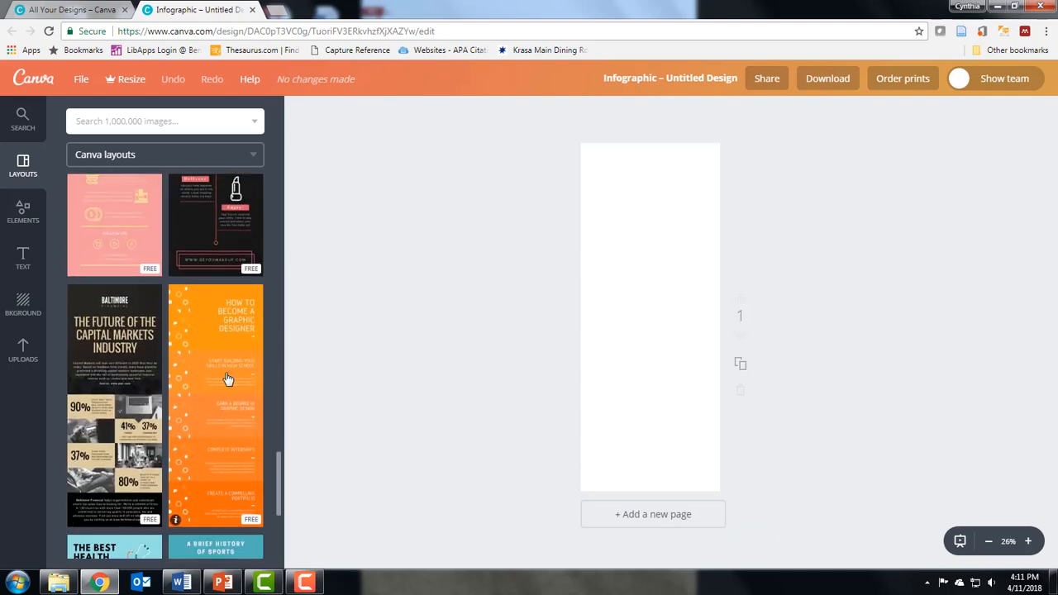
scroll(219, 483, down, 10)
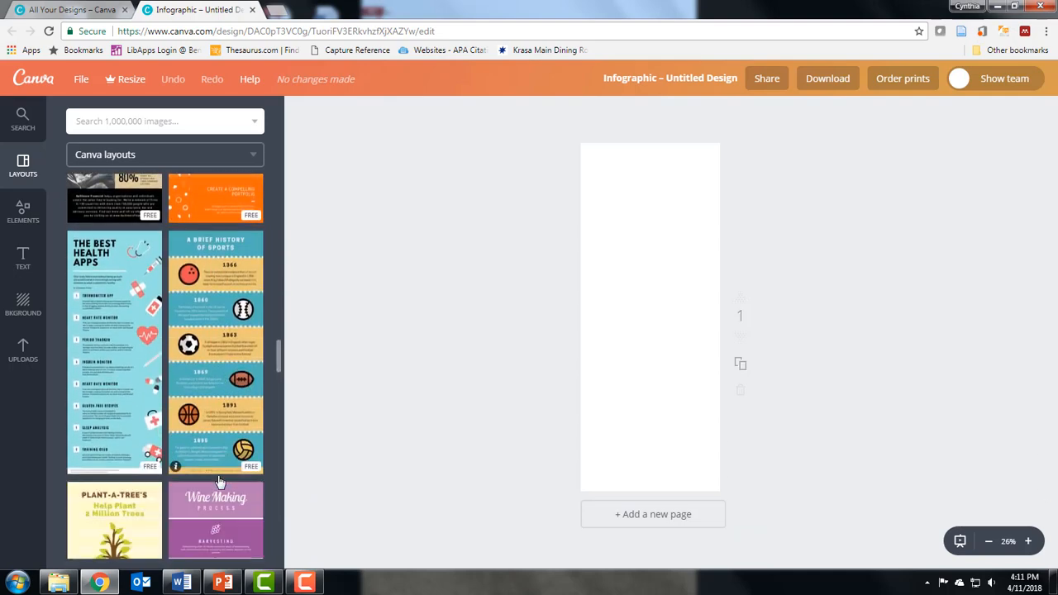
scroll(220, 482, down, 8)
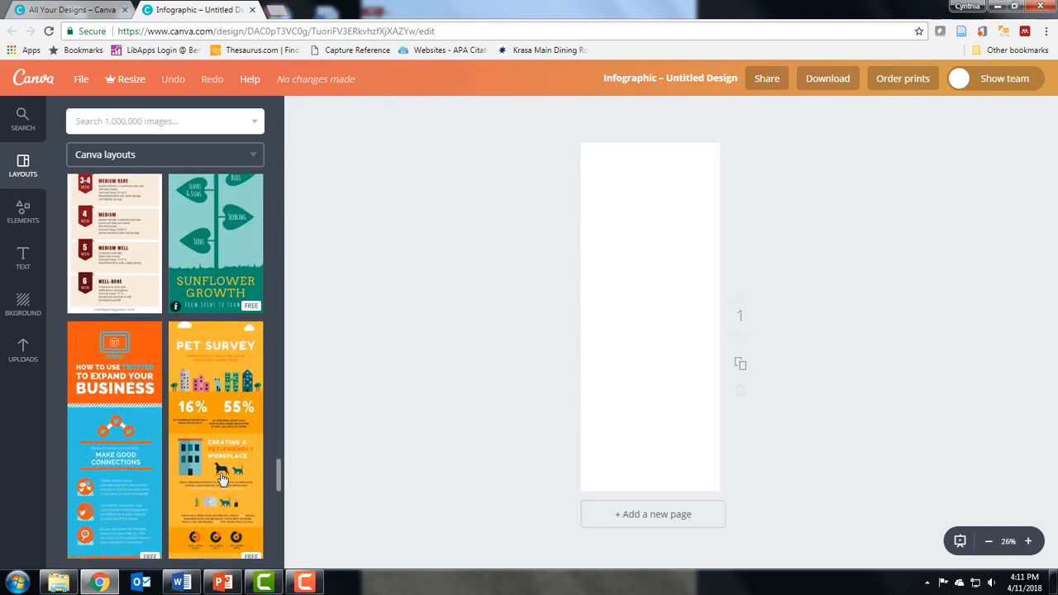
scroll(220, 480, down, 7)
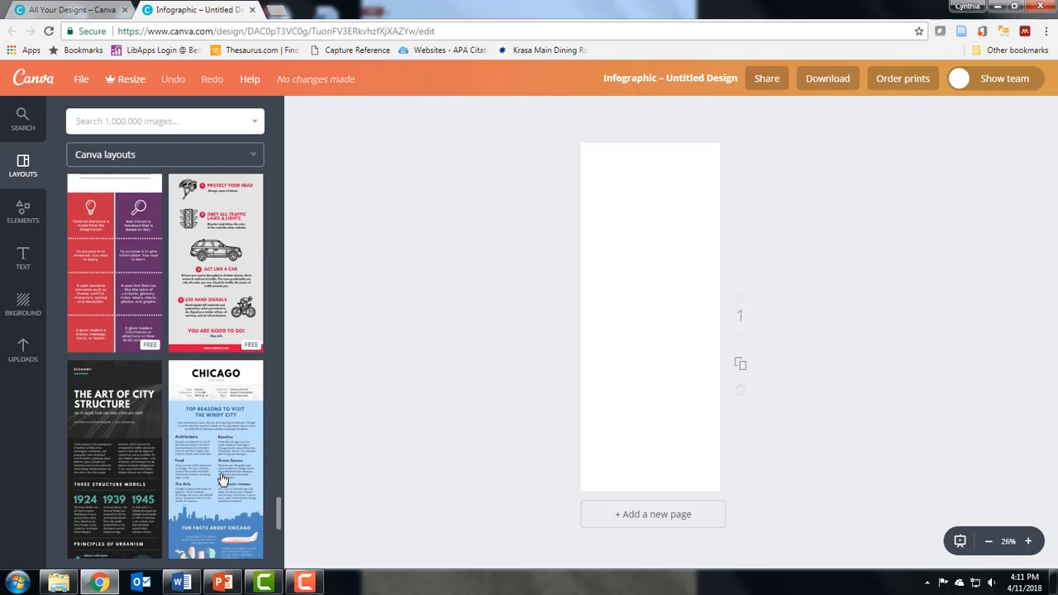
scroll(220, 479, down, 8)
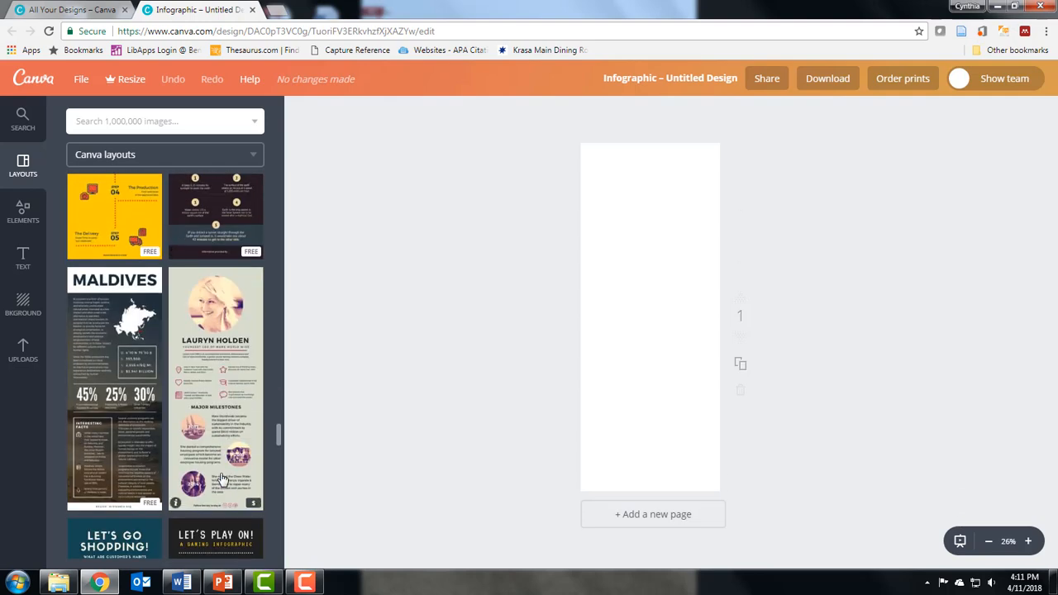
scroll(221, 479, down, 8)
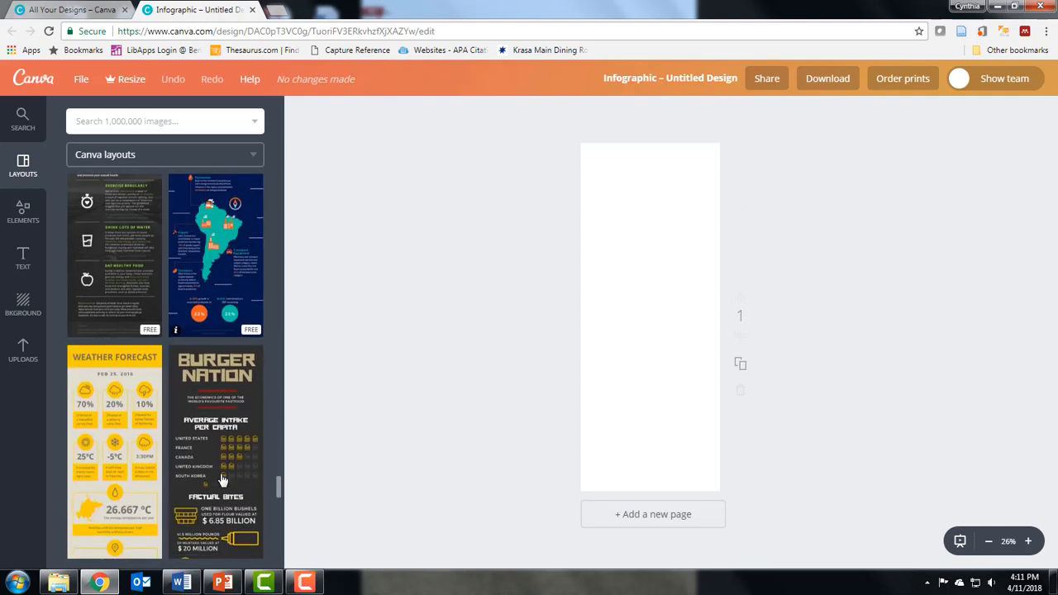
scroll(222, 480, down, 8)
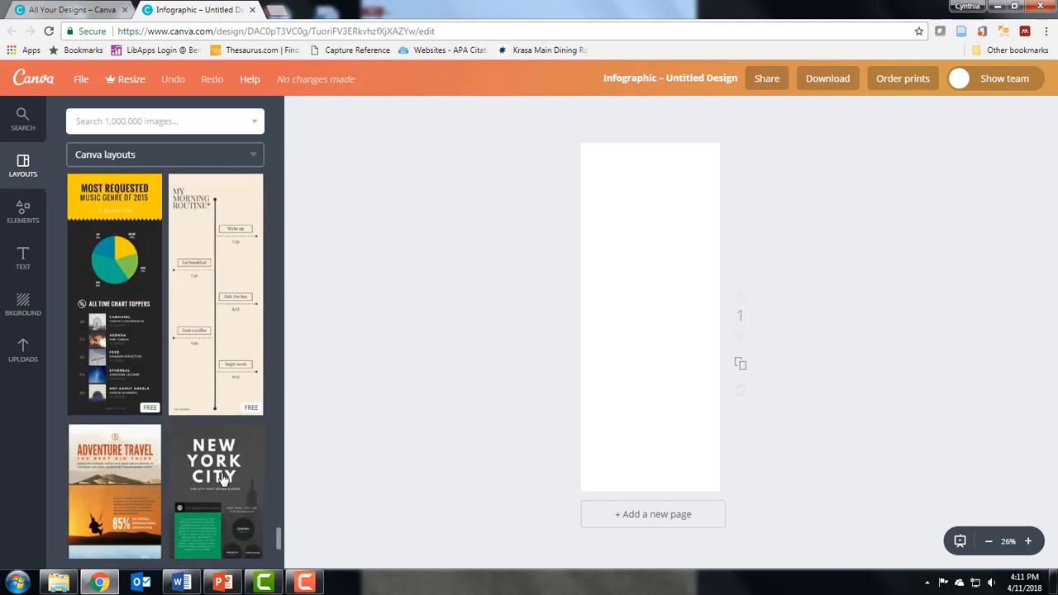
scroll(222, 477, down, 8)
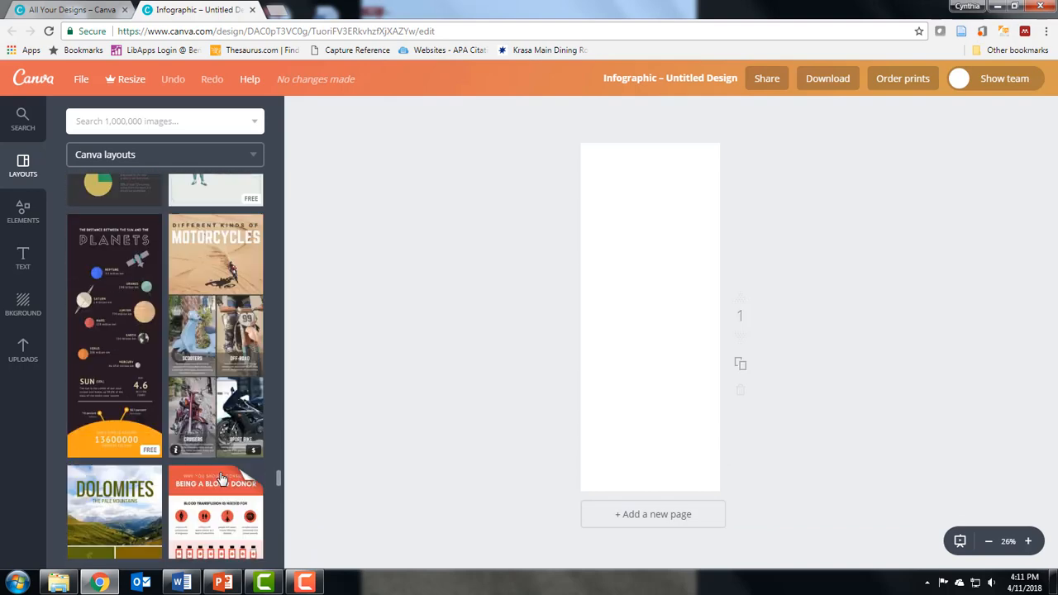
scroll(222, 478, down, 5)
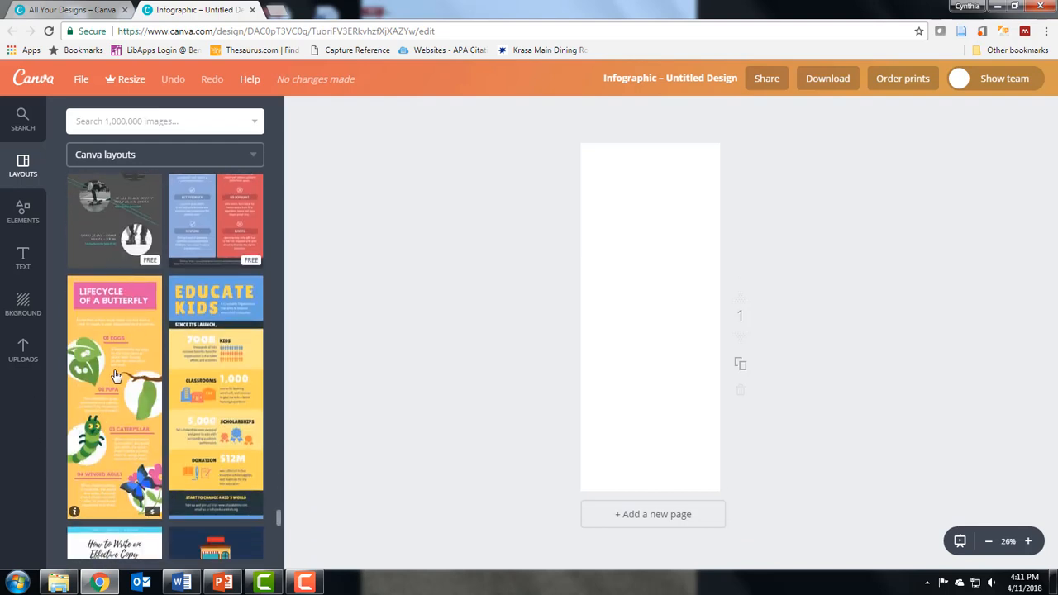
click(74, 512)
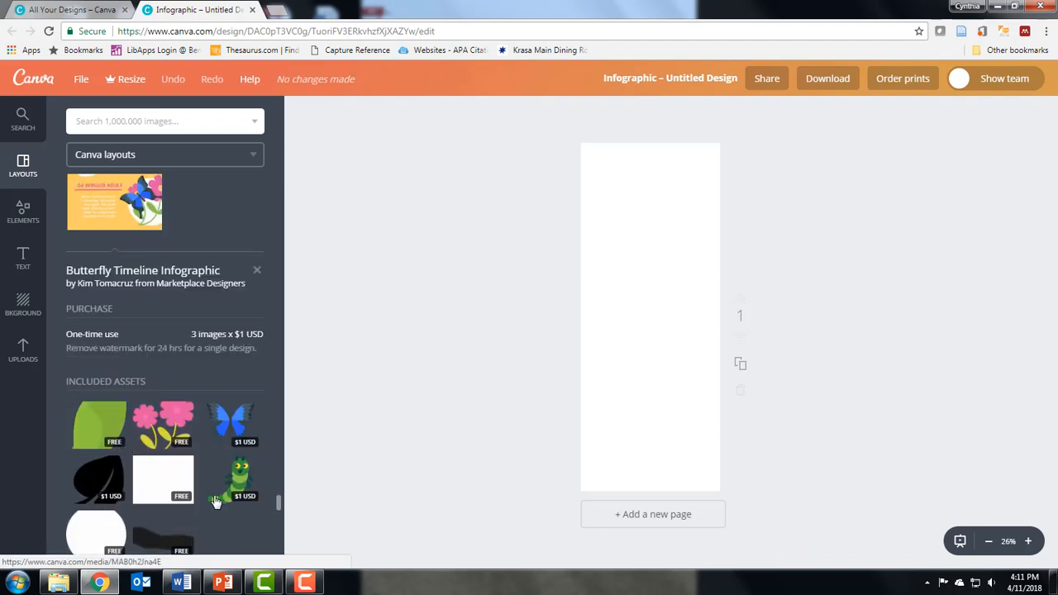
click(114, 207)
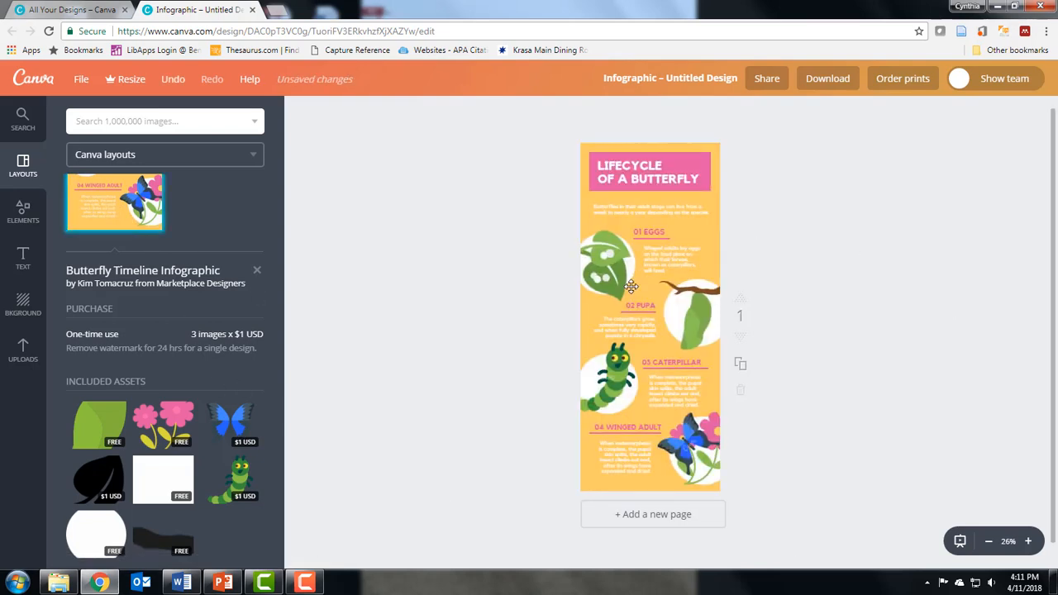
Delete the caterpillar, butterfly and egg-leaf illustrations from the layout.
click(614, 398)
key(Delete)
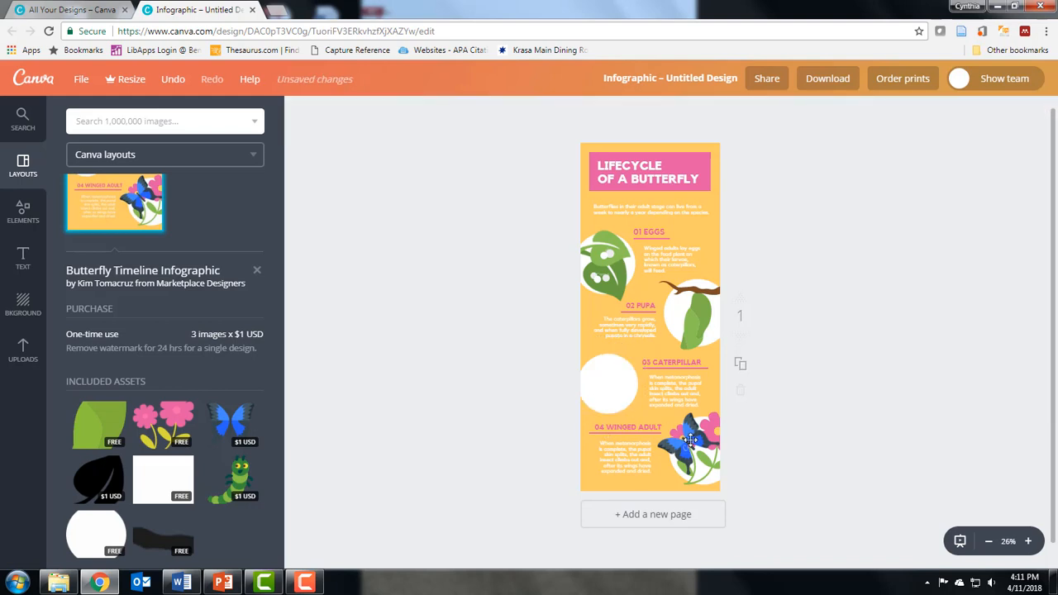
click(694, 437)
key(Delete)
click(612, 278)
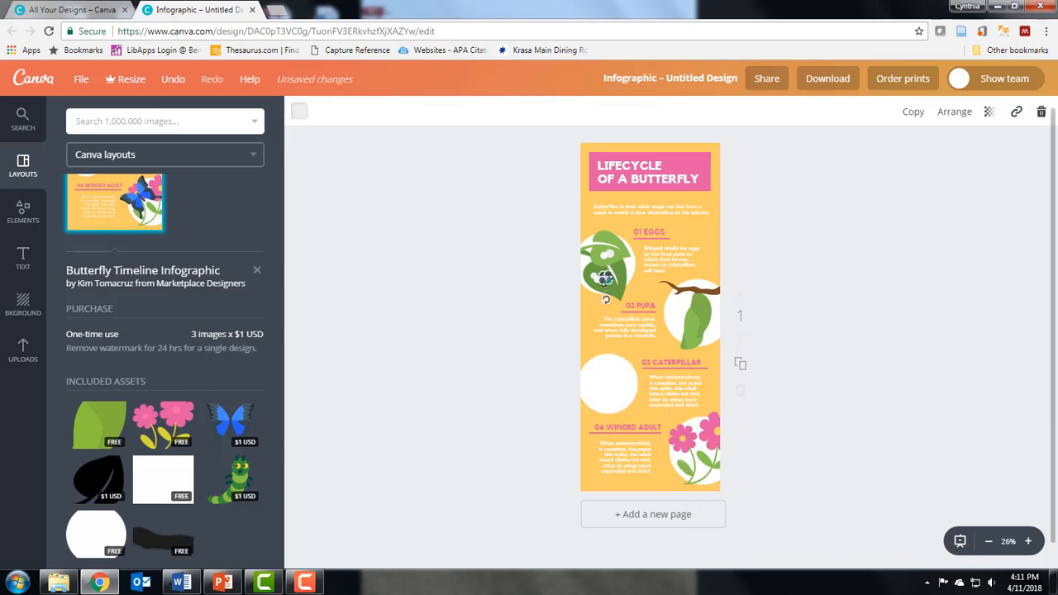
key(Delete)
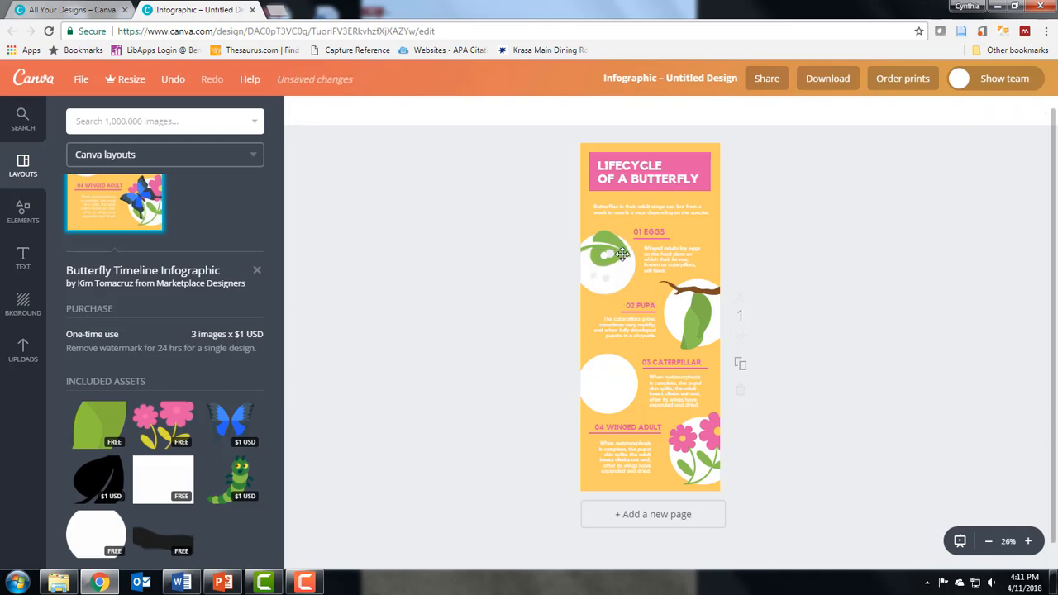
click(621, 252)
key(Delete)
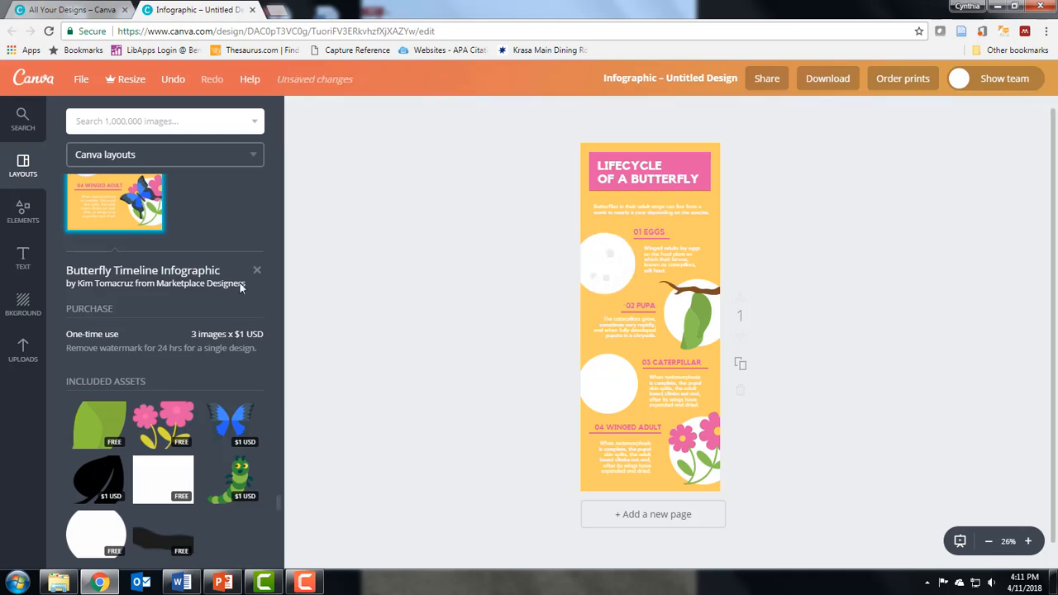
Download the design as a PNG file.
click(819, 80)
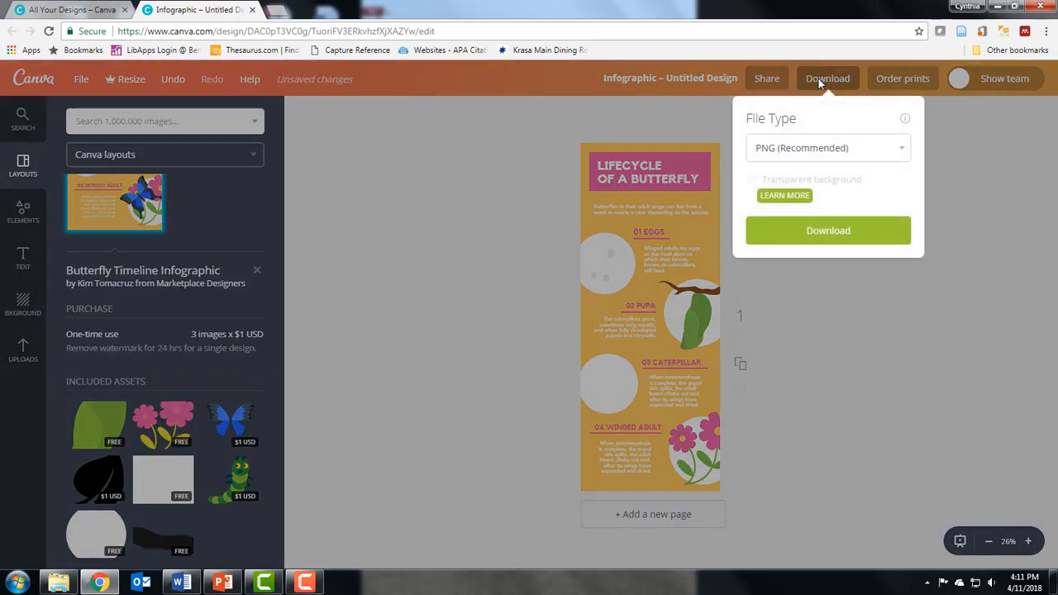
click(842, 236)
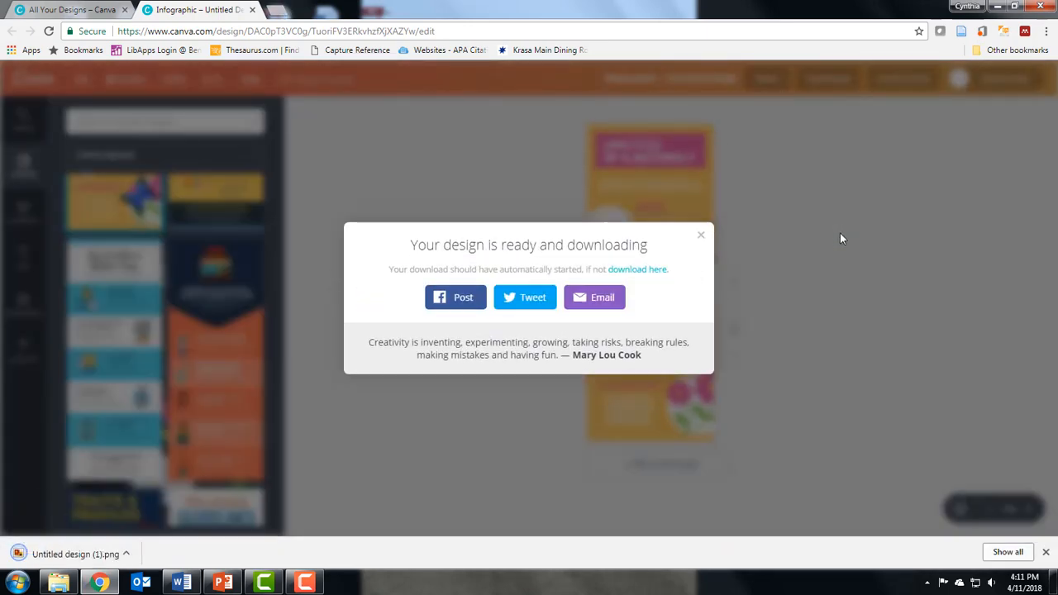
Open the downloaded PNG to check it, then close the viewer and the download confirmation.
click(66, 555)
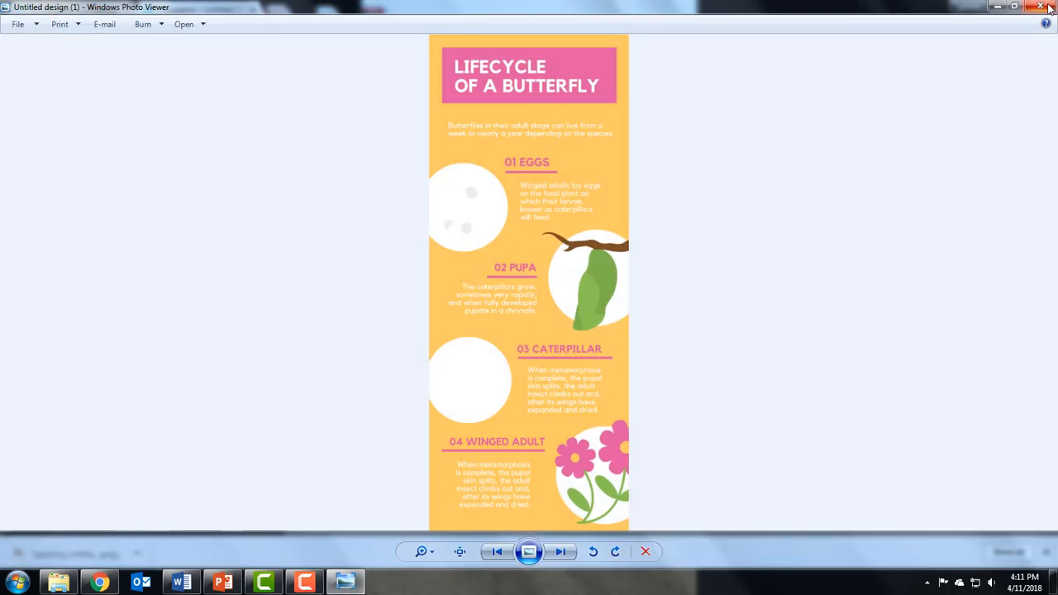
click(996, 8)
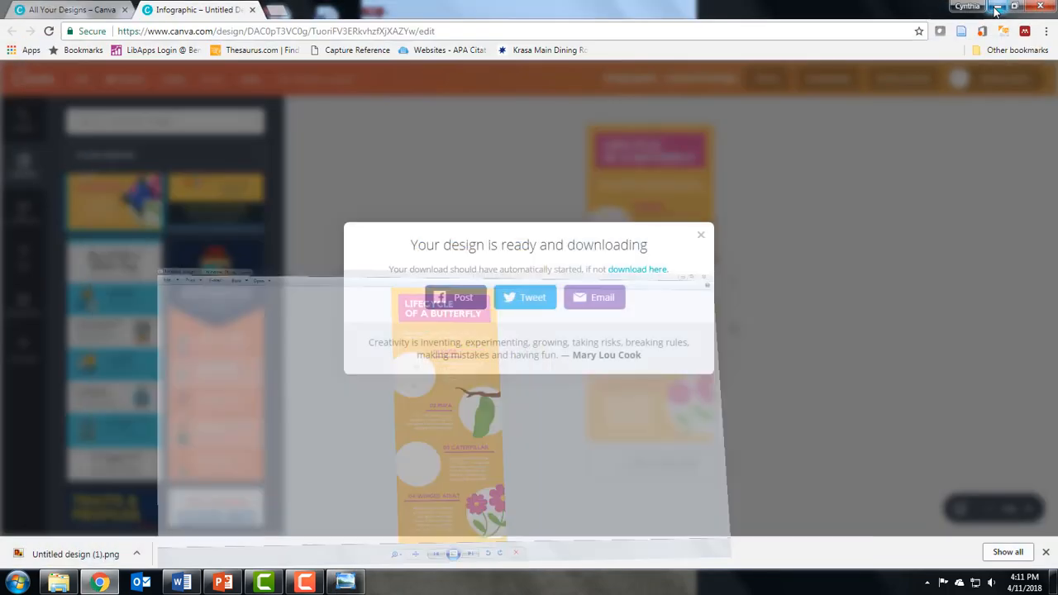
click(699, 245)
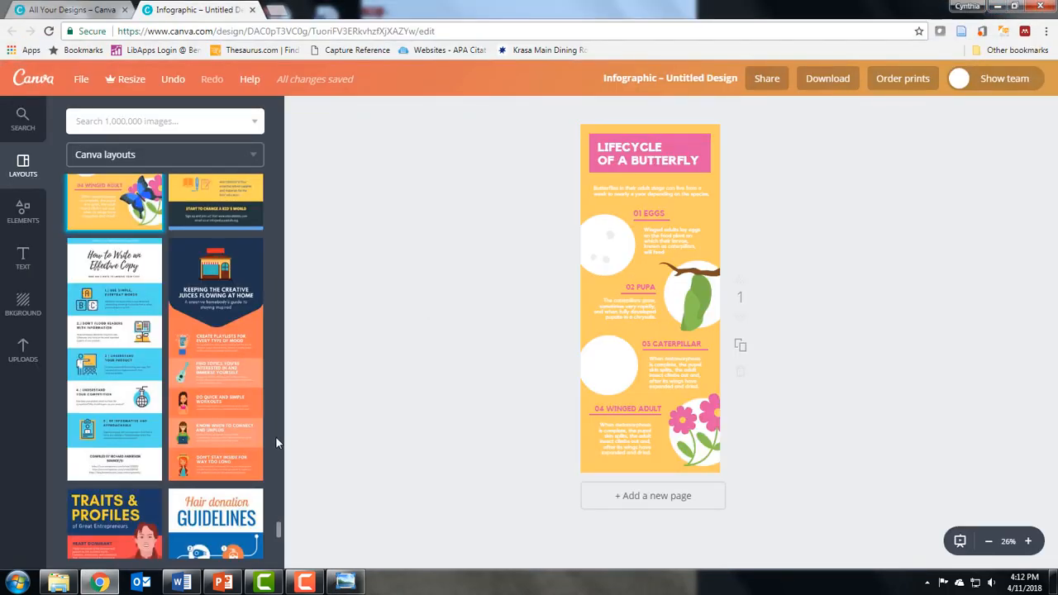
Replace the page content with the second Blood Donation Infographic layout.
scroll(276, 442, up, 5)
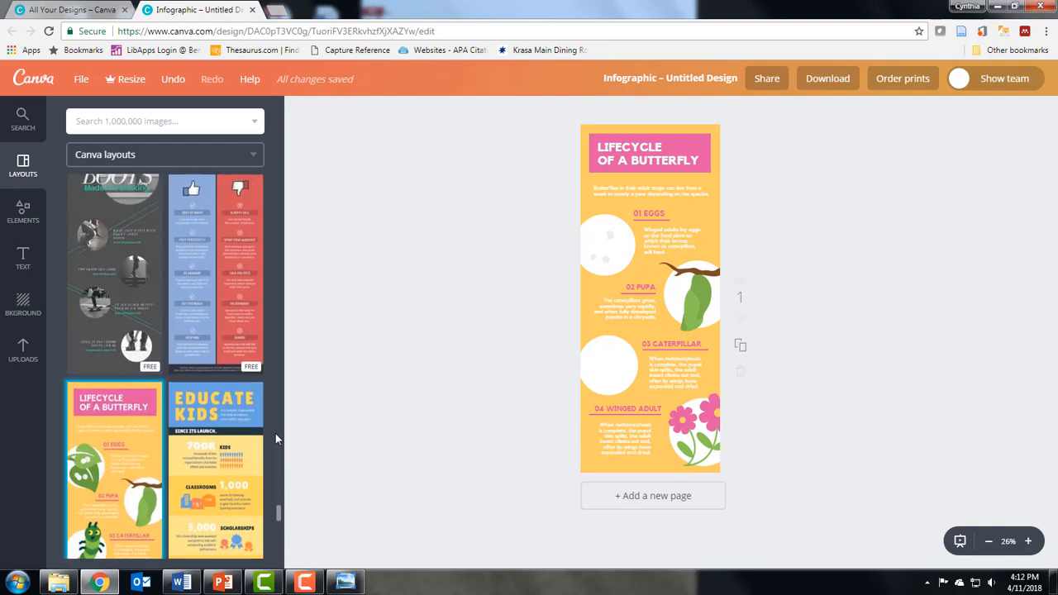
scroll(275, 434, up, 10)
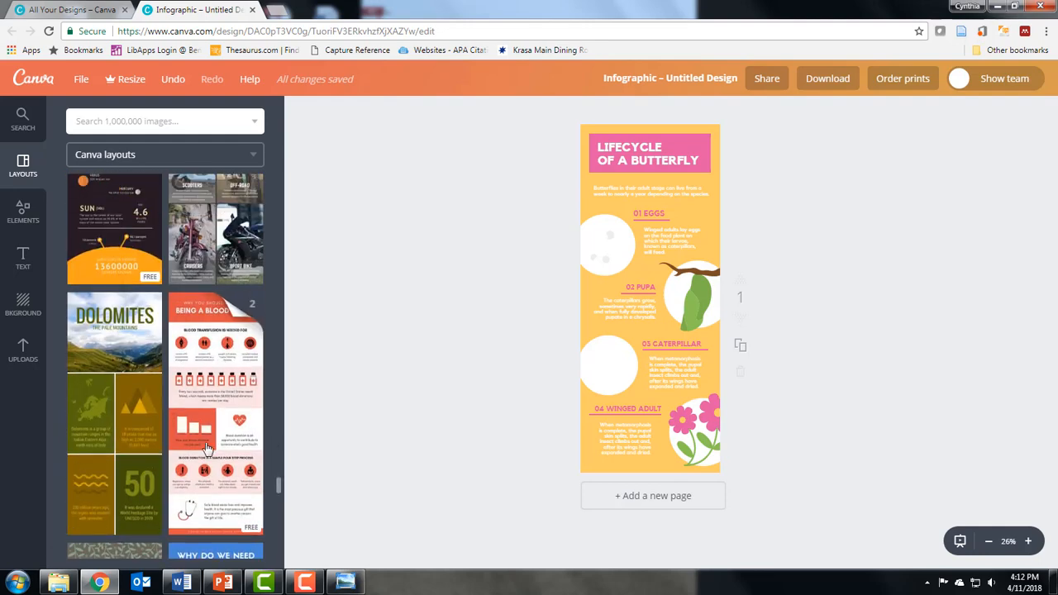
click(252, 309)
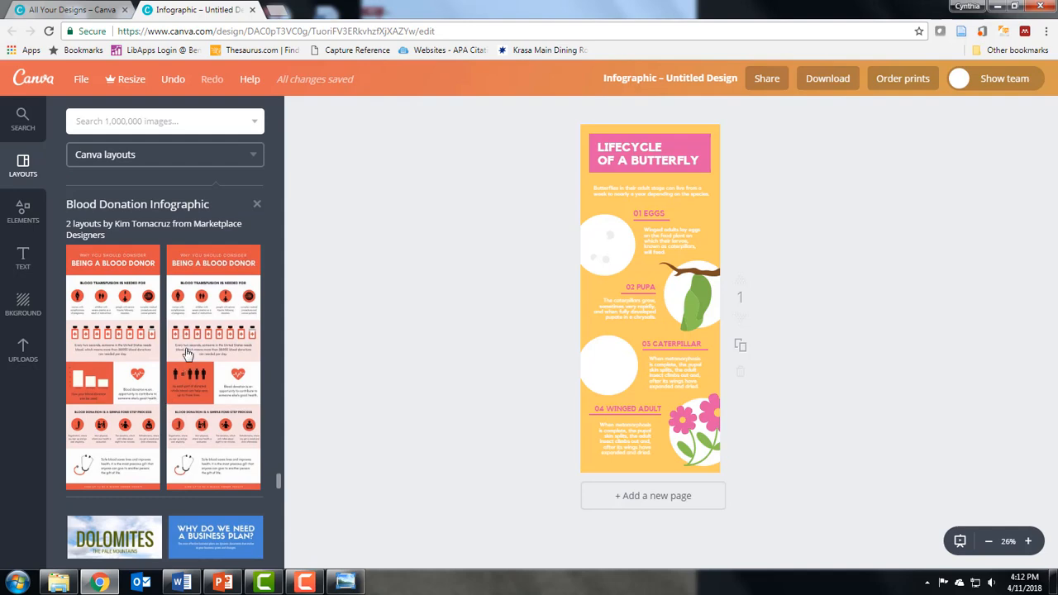
click(212, 285)
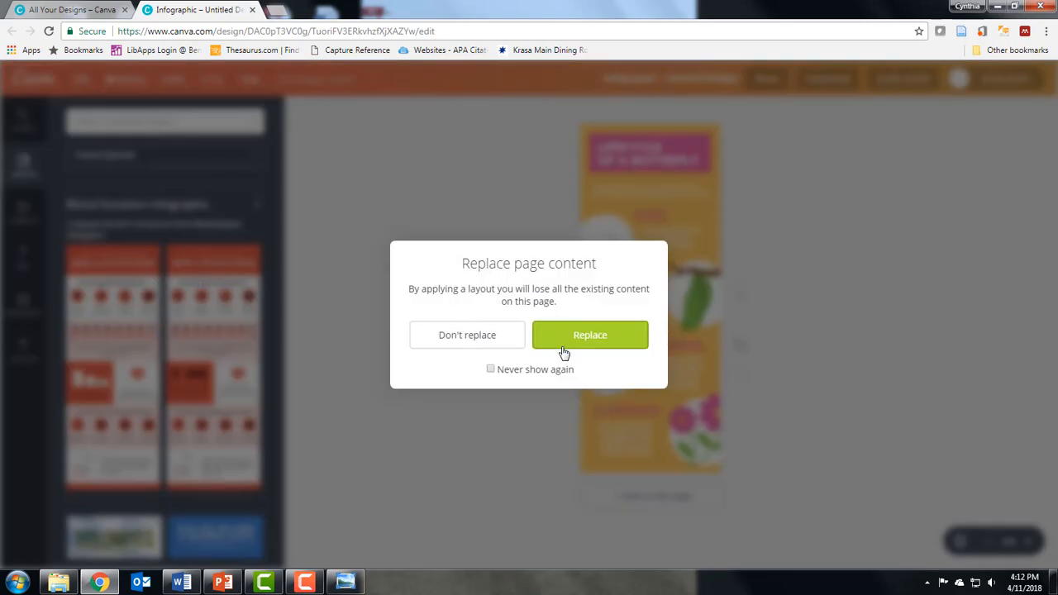
click(563, 353)
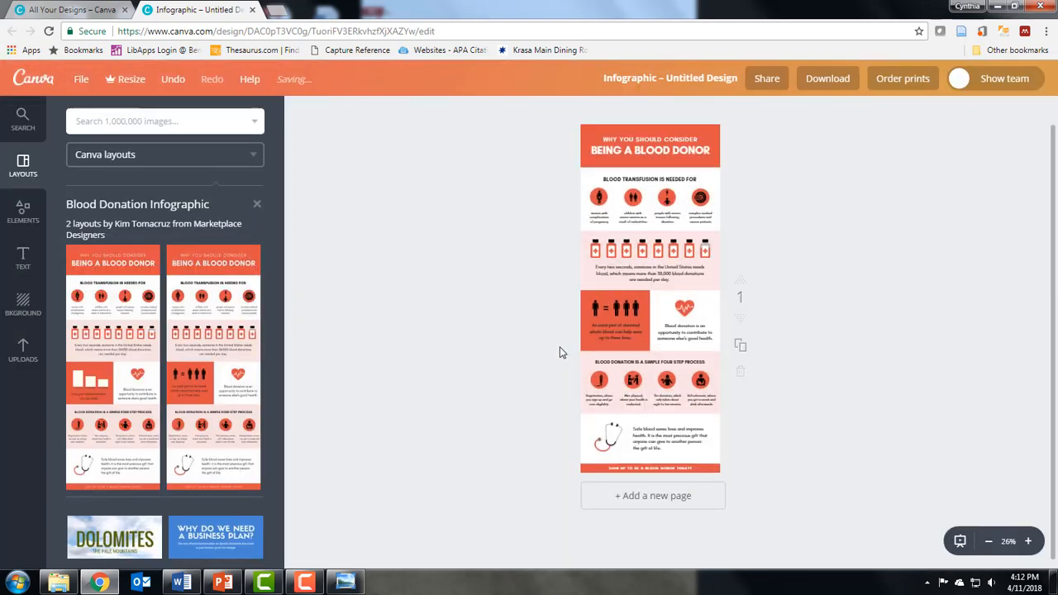
Set the design title to "Obesity Facts for Webinar".
scroll(557, 353, up, 1)
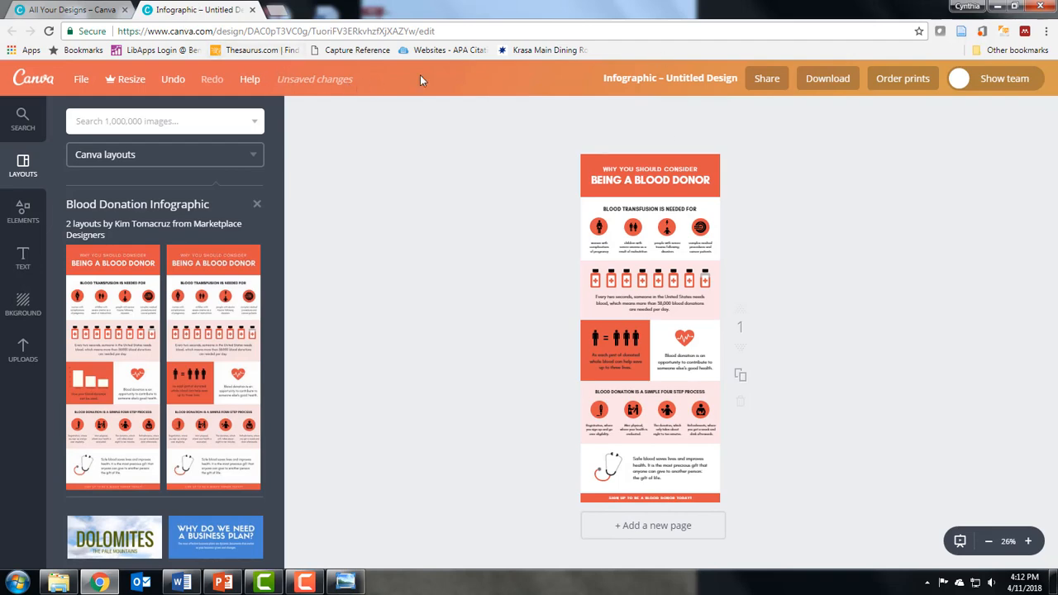
click(628, 80)
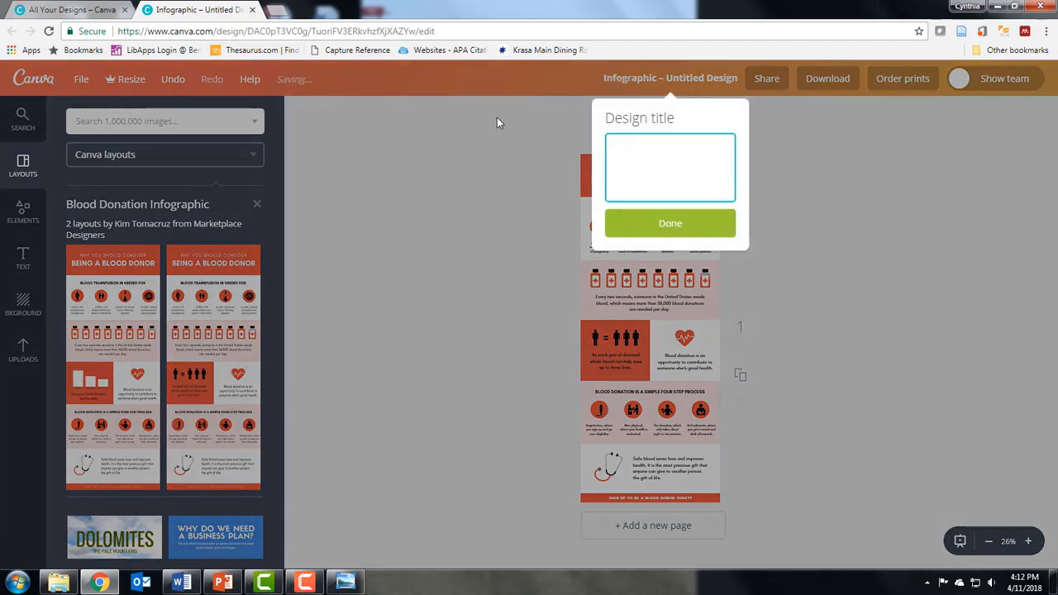
text(or Webinar)
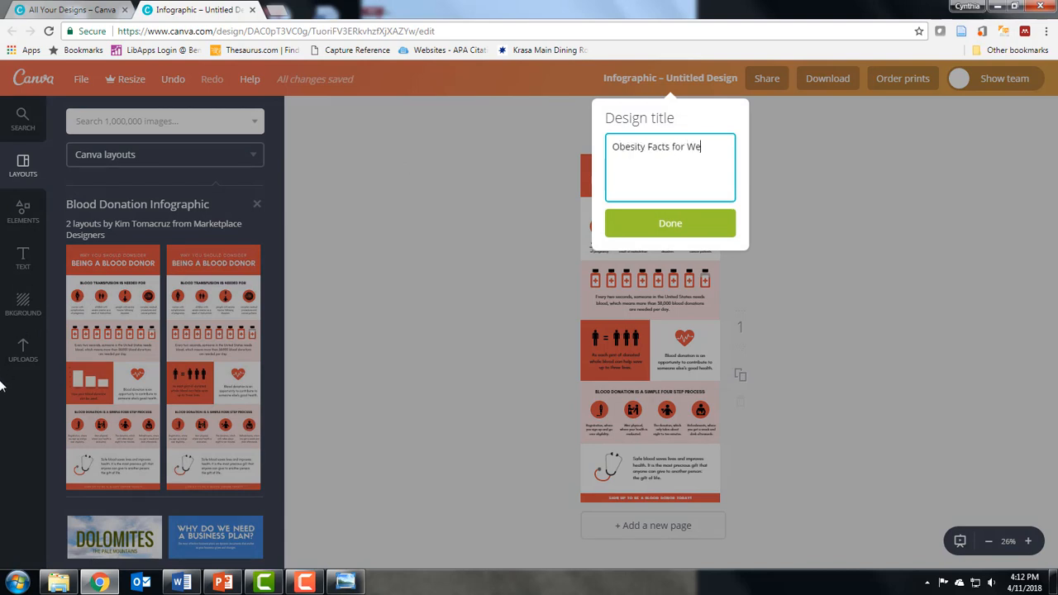
click(676, 226)
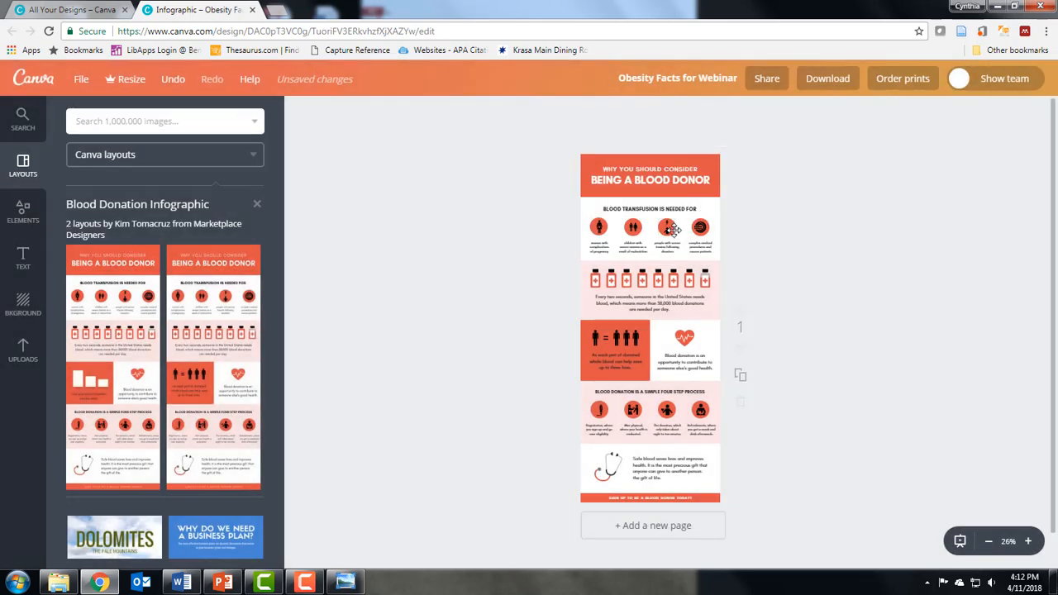
Replace the top subtitle line with "WHAT YOU NEED TO KNOW".
click(1028, 541)
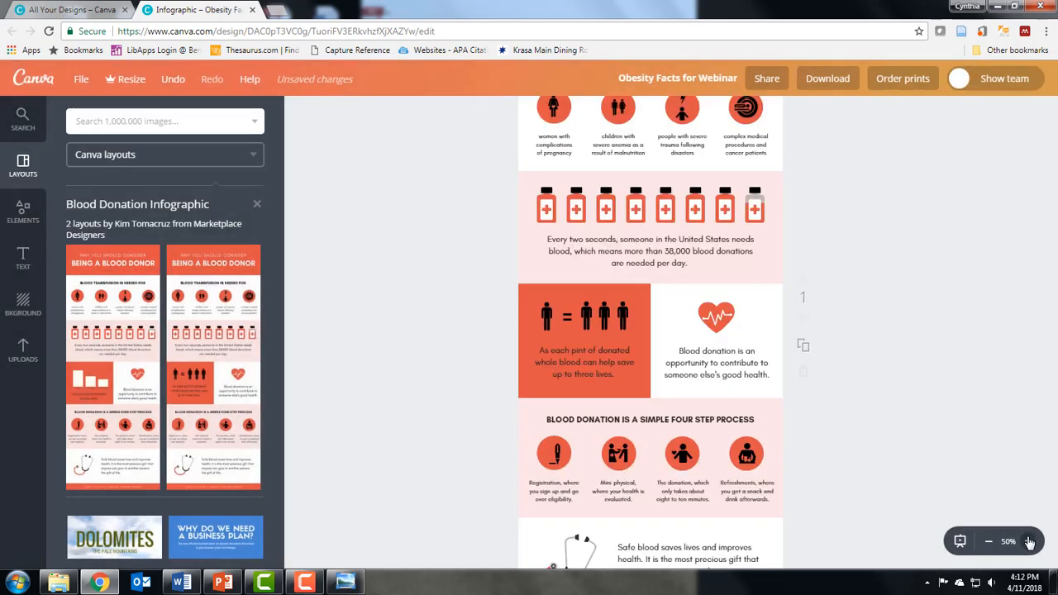
scroll(814, 398, up, 3)
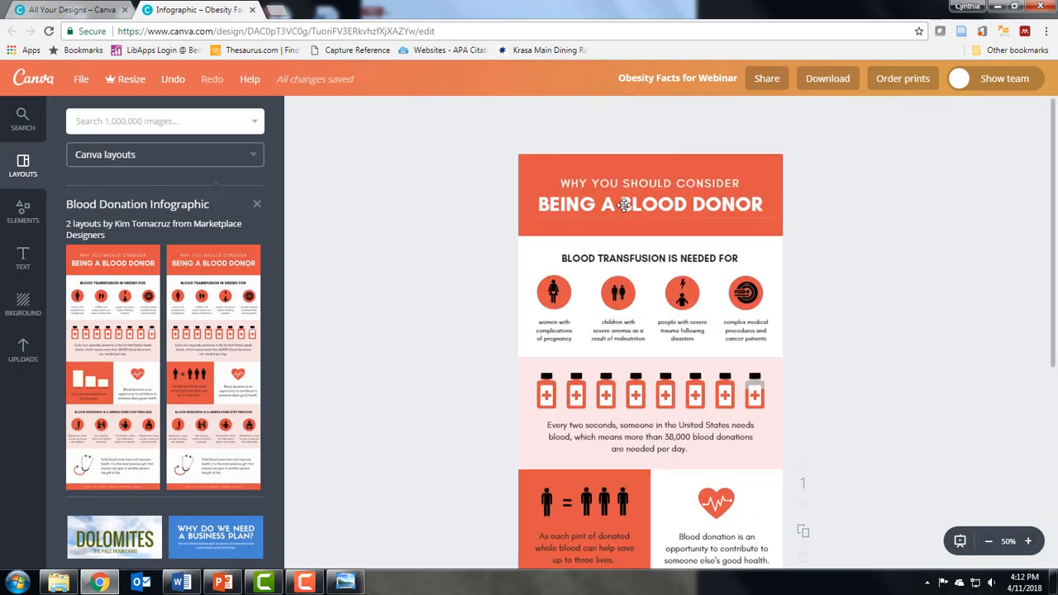
click(649, 182)
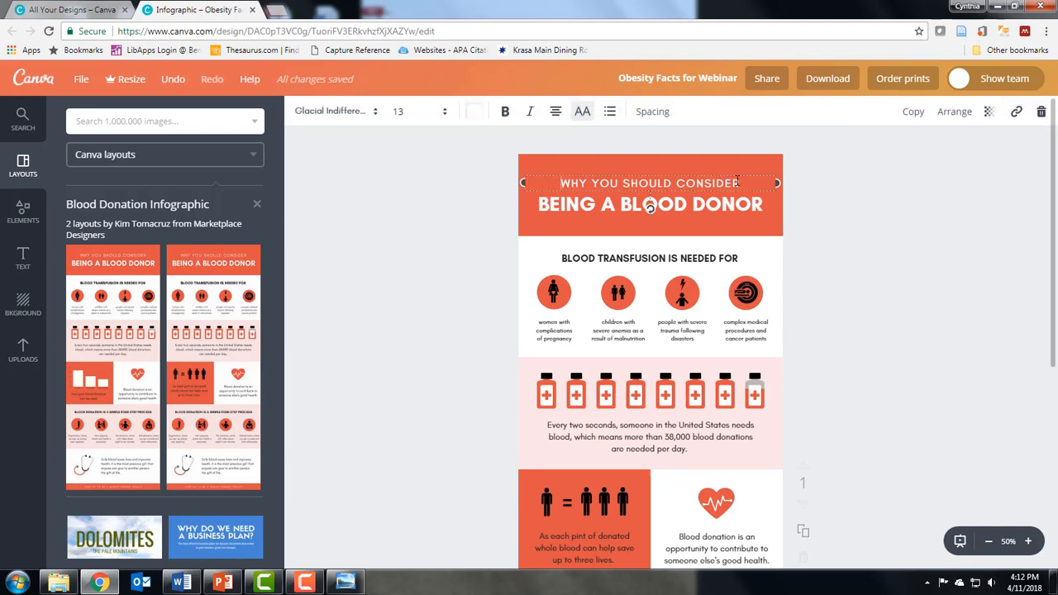
click(728, 179)
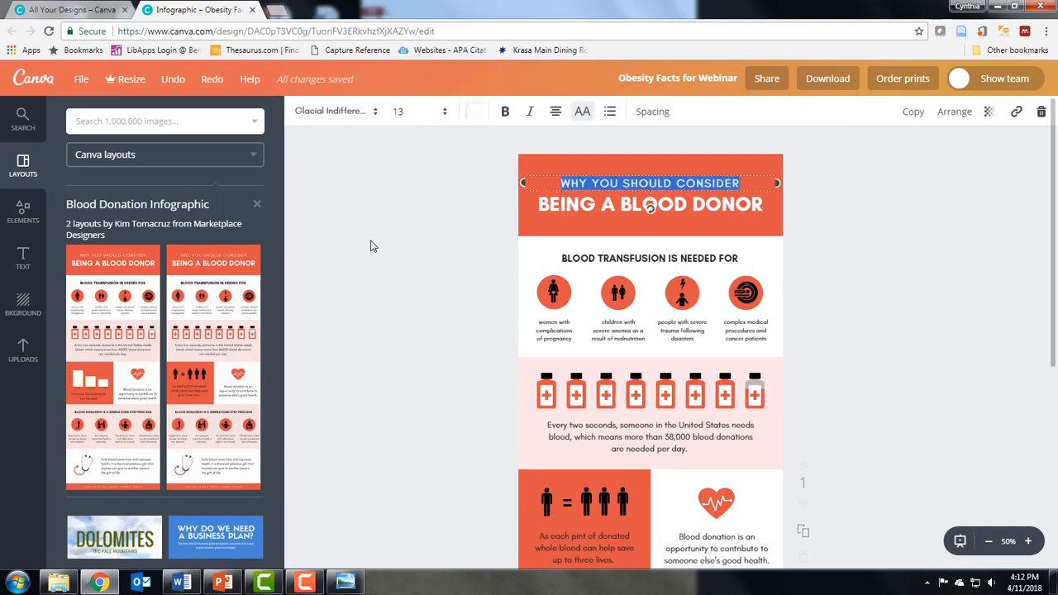
text(WHAT YOU NEED TO )
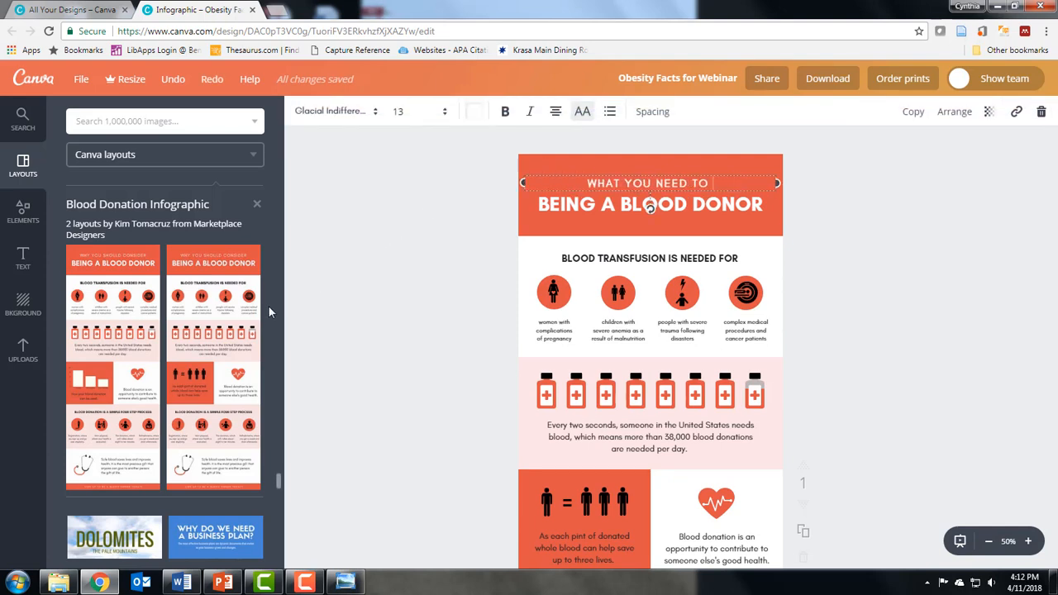
text(KNOW)
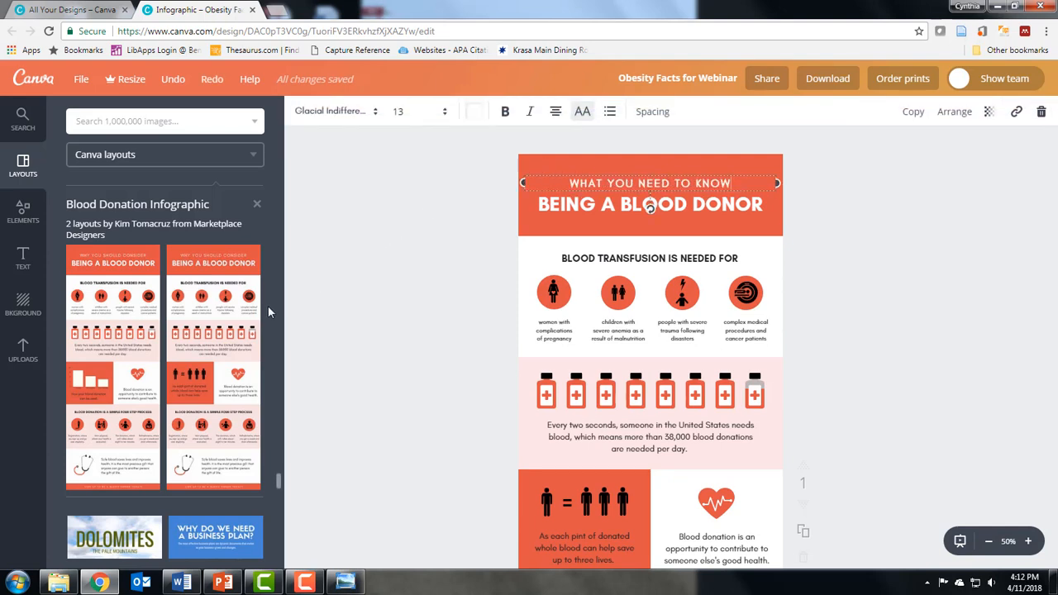
Replace the main heading text with "CHILDHOOD OBESITY FACTS".
click(578, 207)
drag(745, 204, 533, 206)
text(CHI)
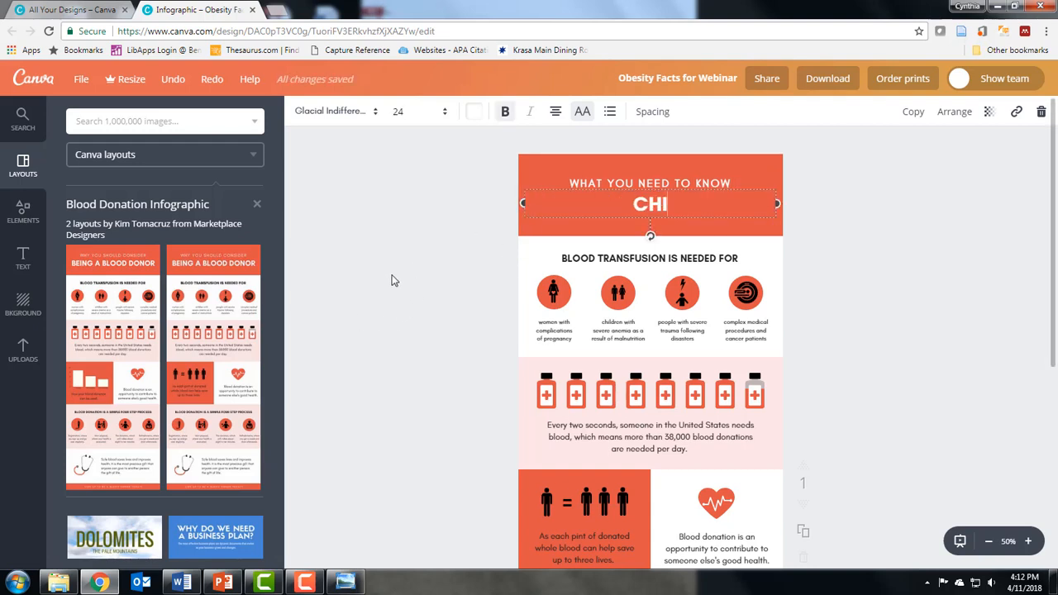
text(LDHOOD O)
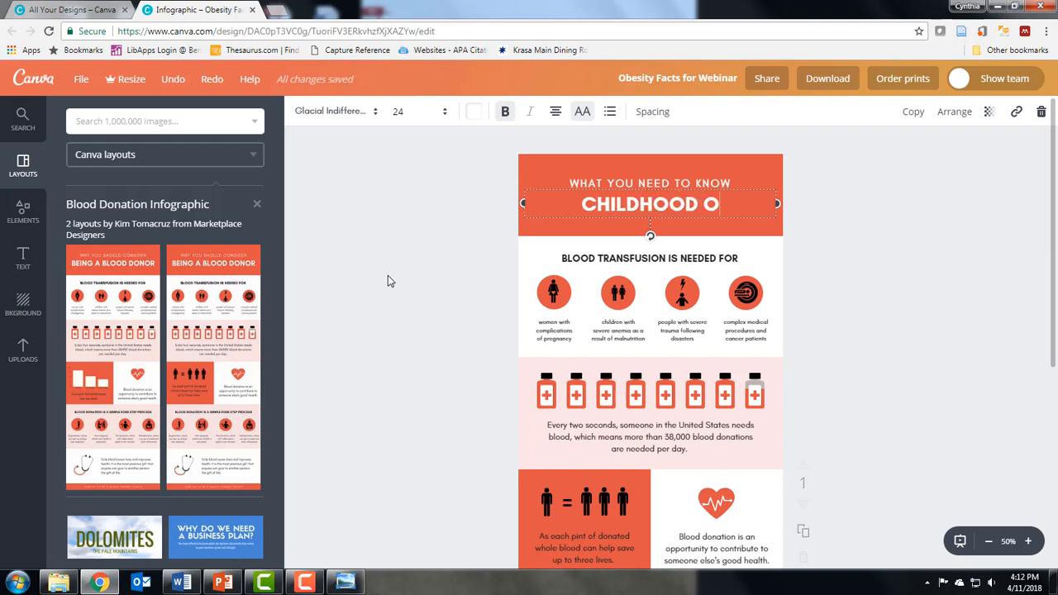
text(BESITY FACTS)
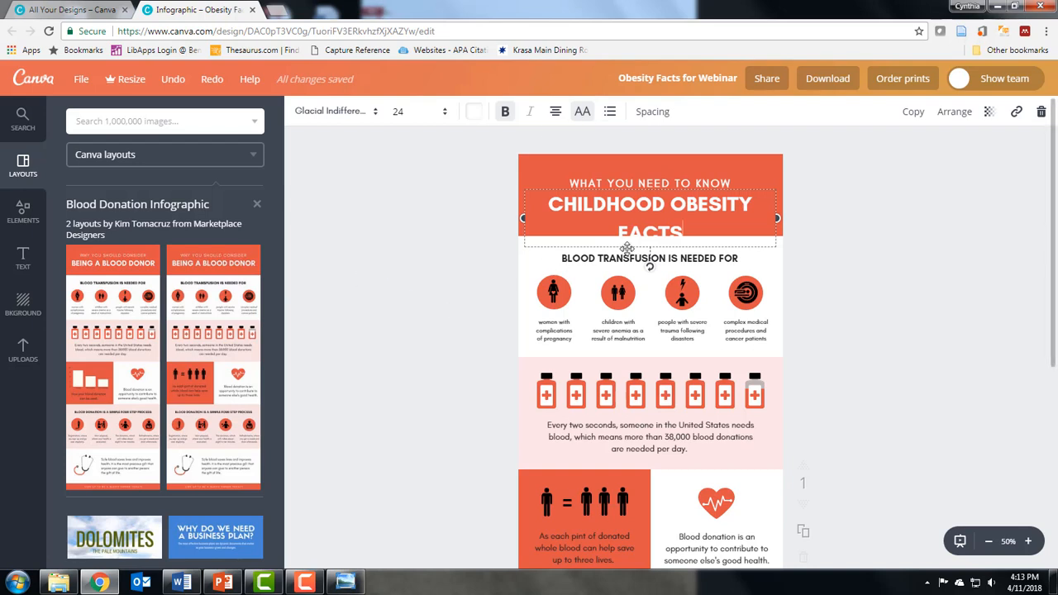
Set the main heading's font size to 21 so it fits on one line.
drag(690, 228, 516, 201)
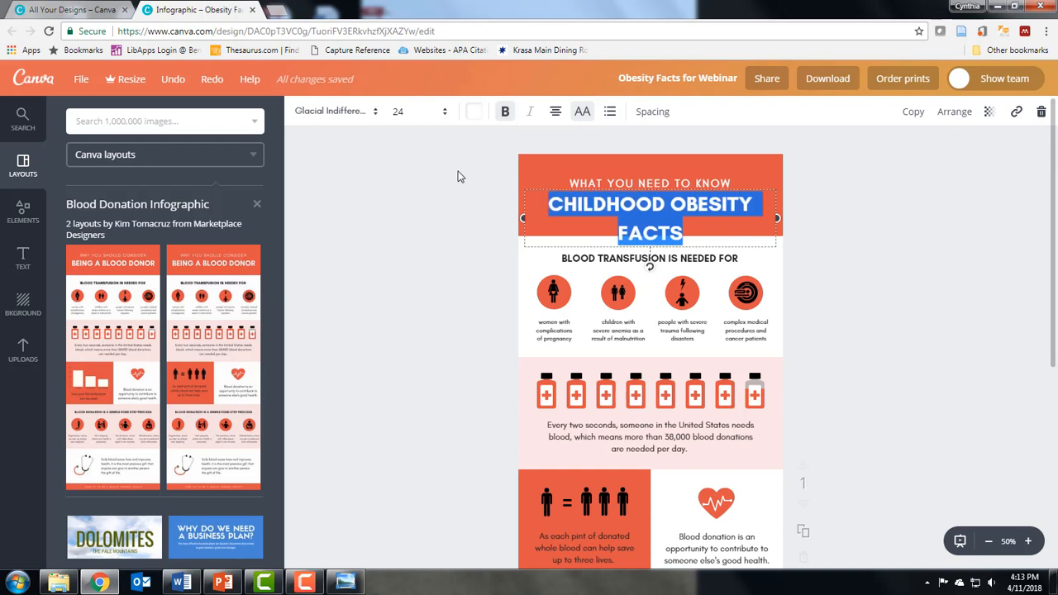
click(447, 116)
click(396, 279)
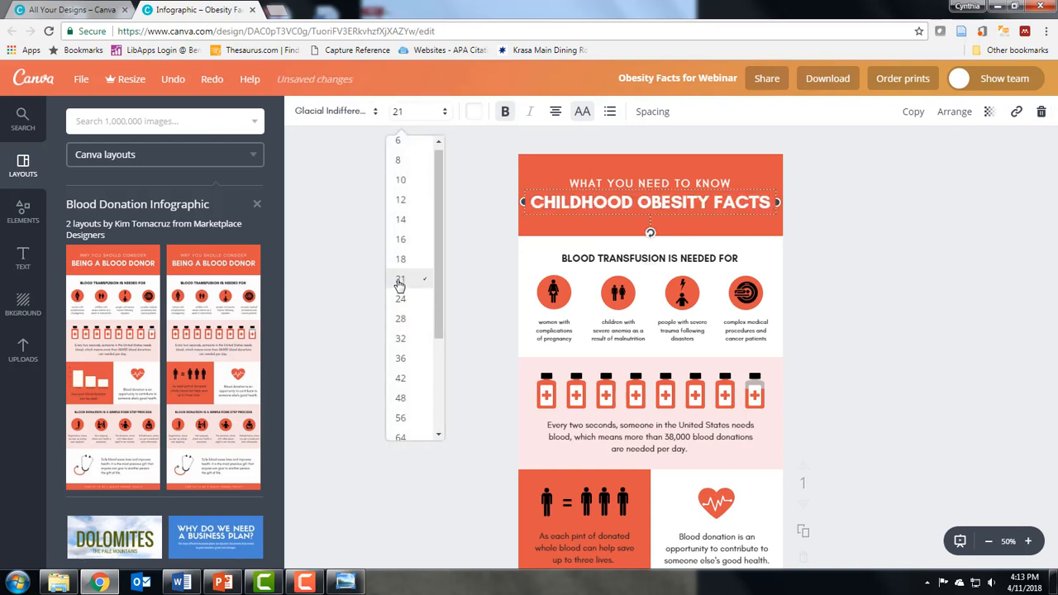
click(817, 215)
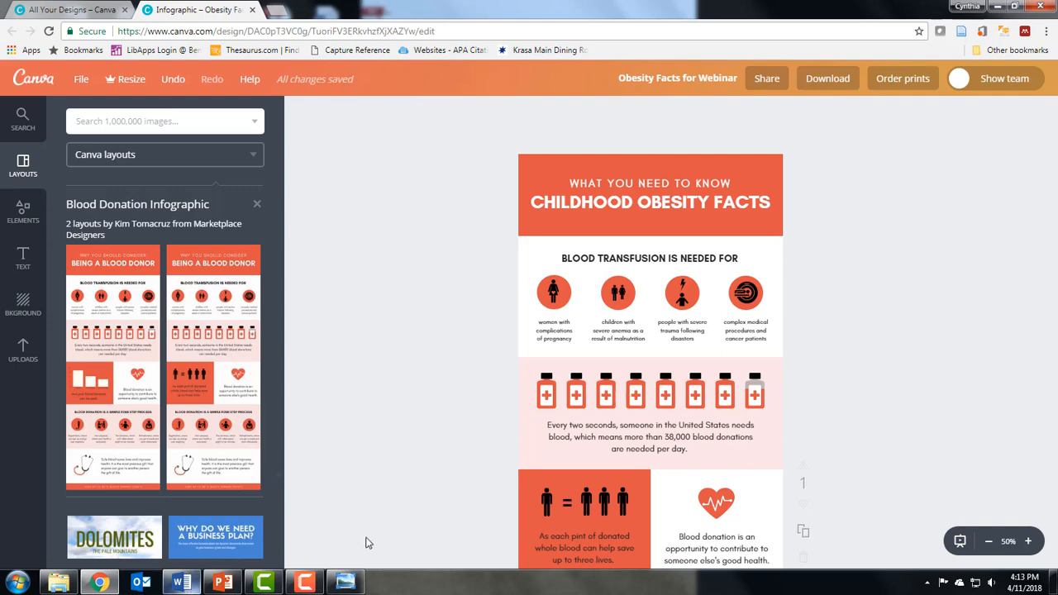
Switch to the Word document "Childhood obesity facts" to review its content, then return to the design.
click(172, 588)
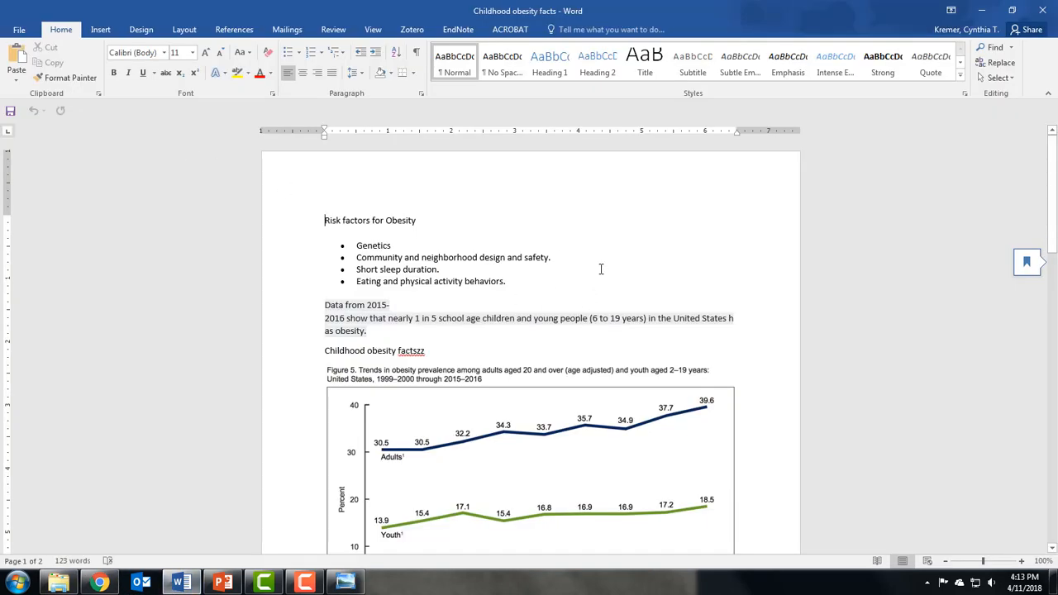
scroll(601, 269, down, 4)
scroll(577, 284, up, 4)
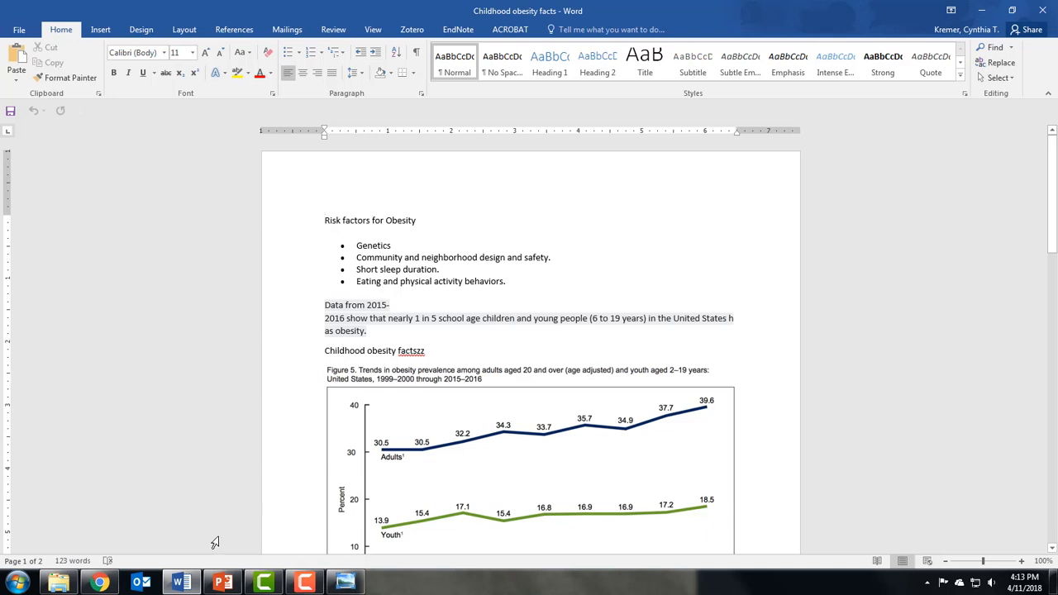
click(99, 582)
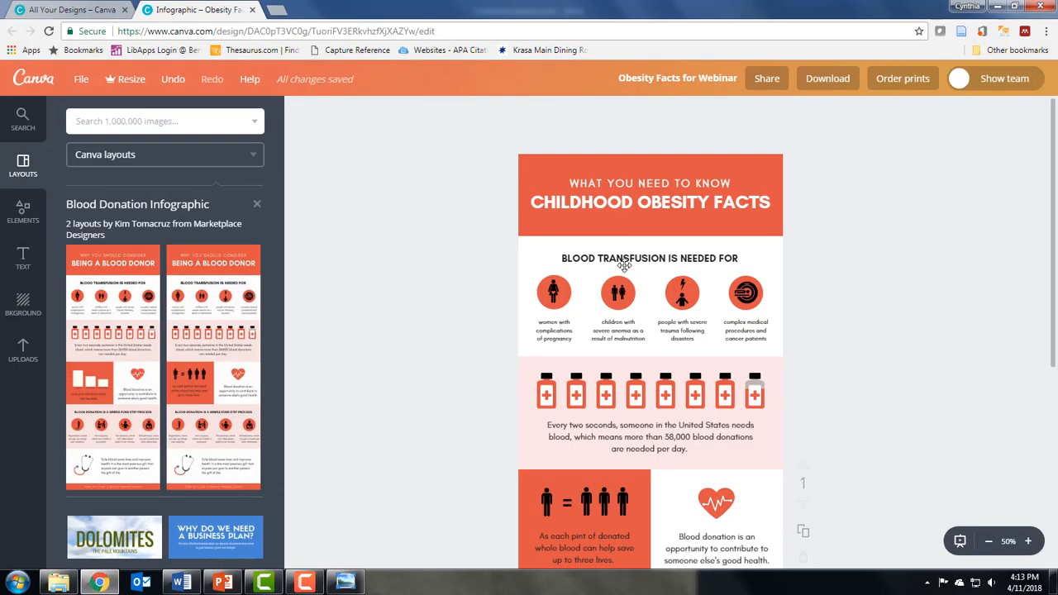
Replace the "BLOOD TRANSFUSION IS NEEDED FOR" section heading with "RISK FACTORS FOR OBESITY".
click(714, 260)
drag(740, 257, 469, 290)
key(BackSpace)
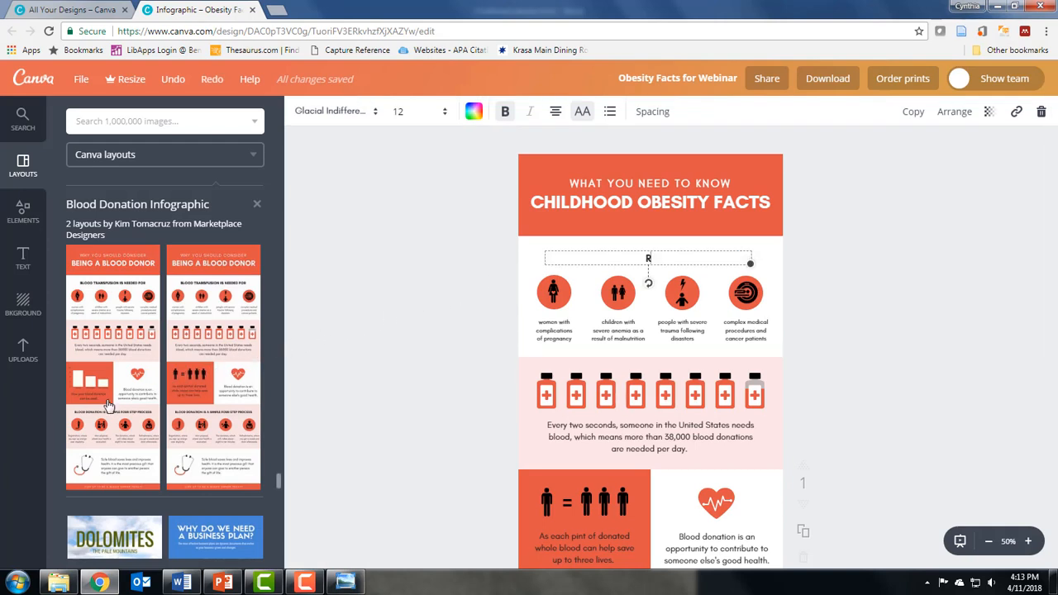
text(RISK FACTORS FOR)
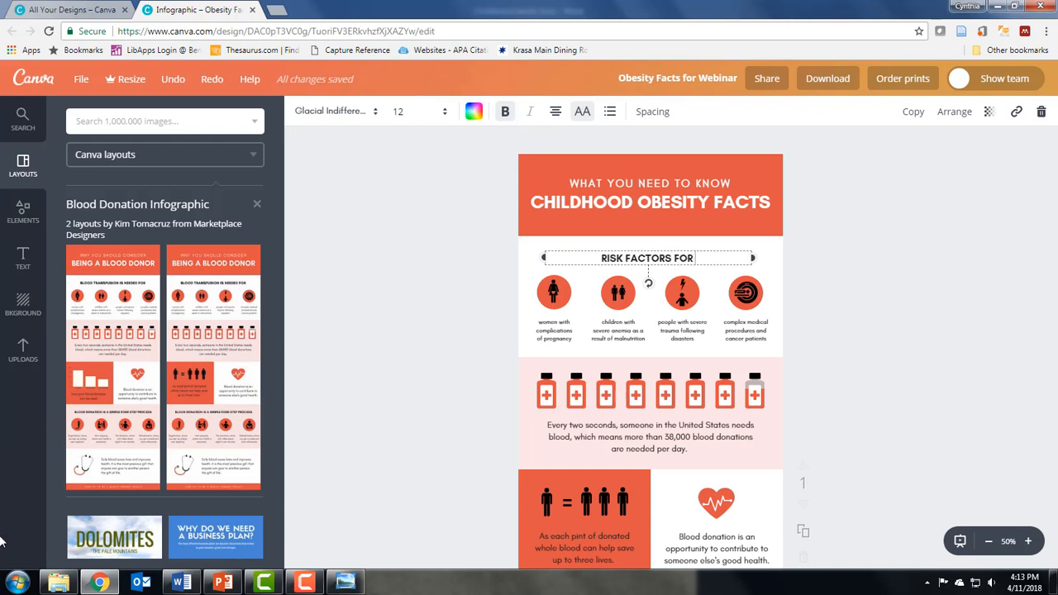
text( OBESITY)
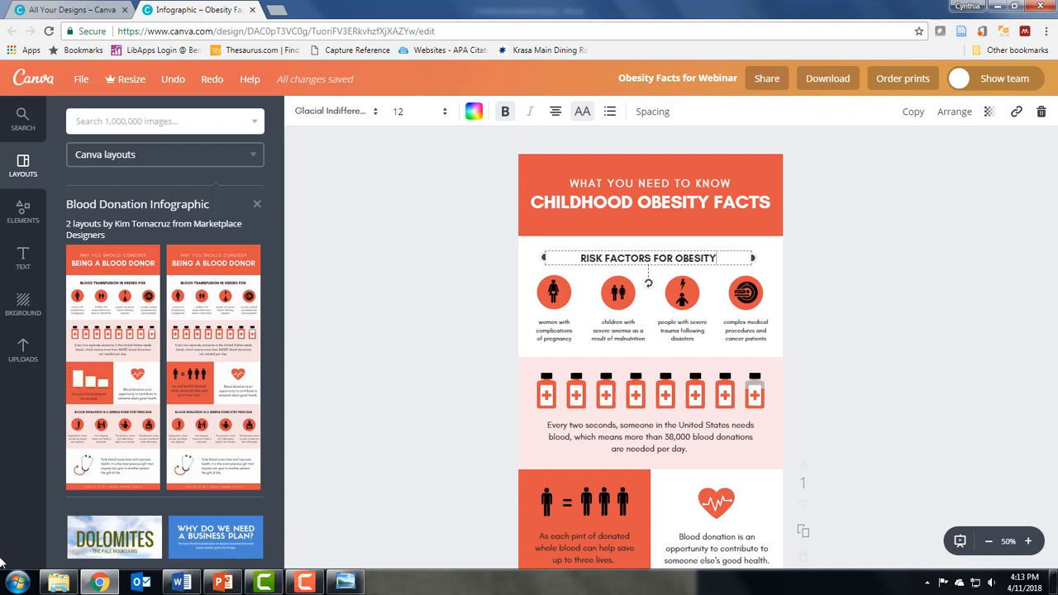
click(1029, 541)
scroll(871, 413, up, 5)
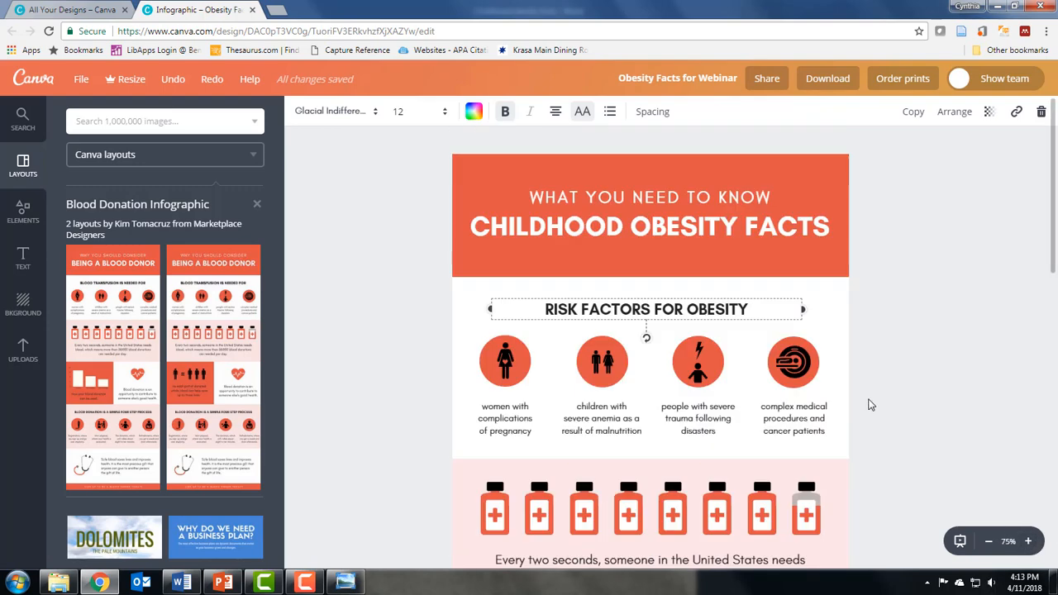
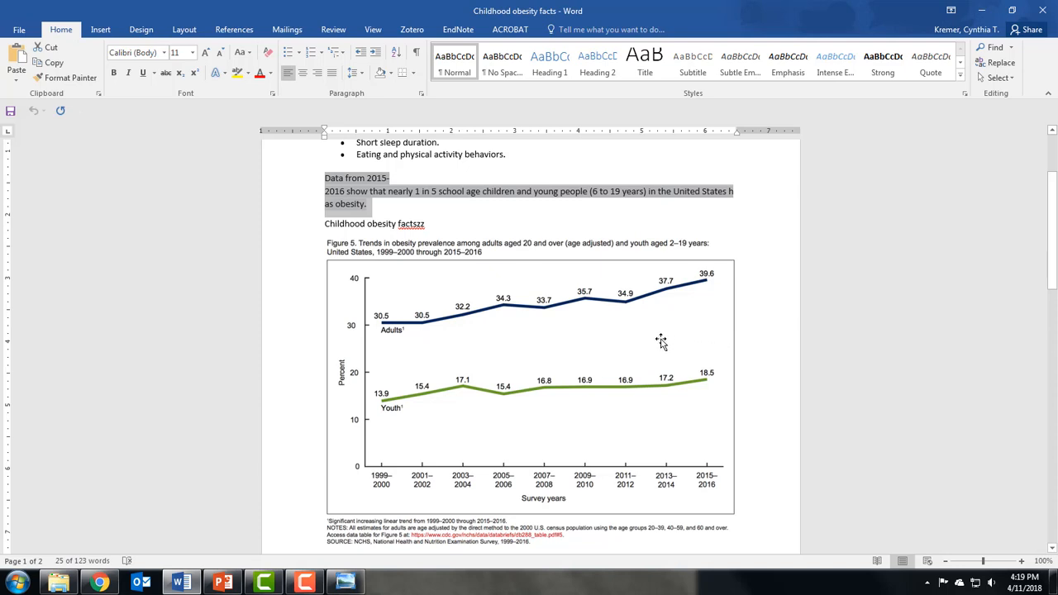
Upload the "Rates of Obesity" chart image from the Pictures library into the design's uploads.
scroll(654, 338, down, 5)
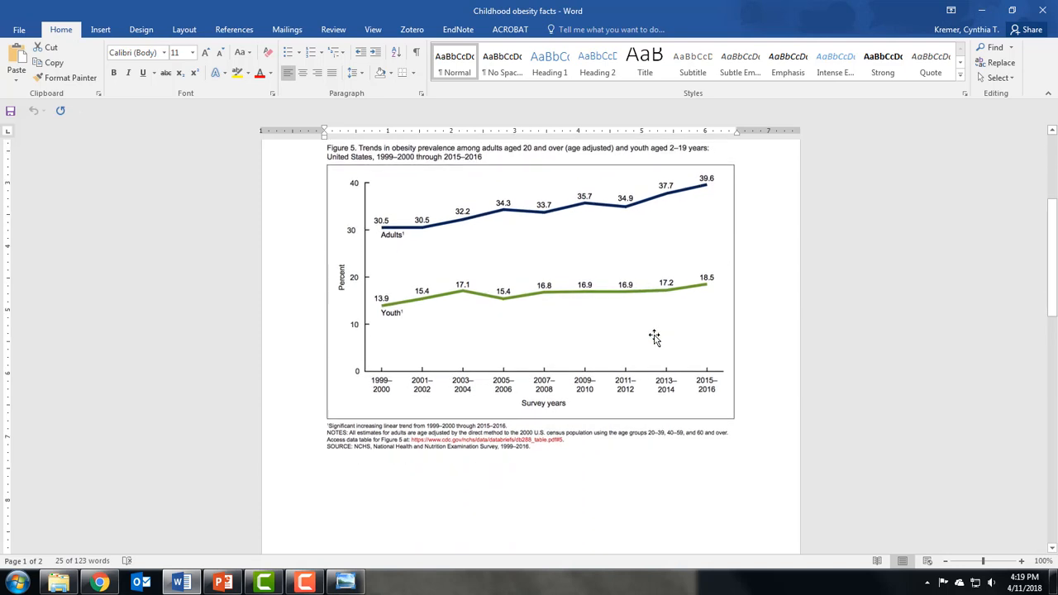
scroll(654, 333, down, 4)
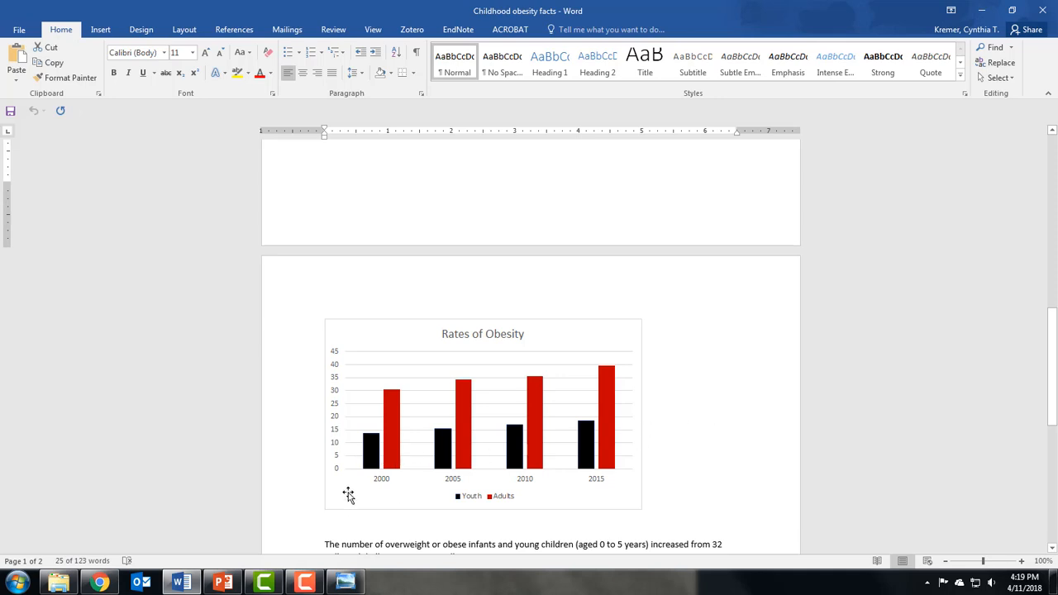
click(100, 583)
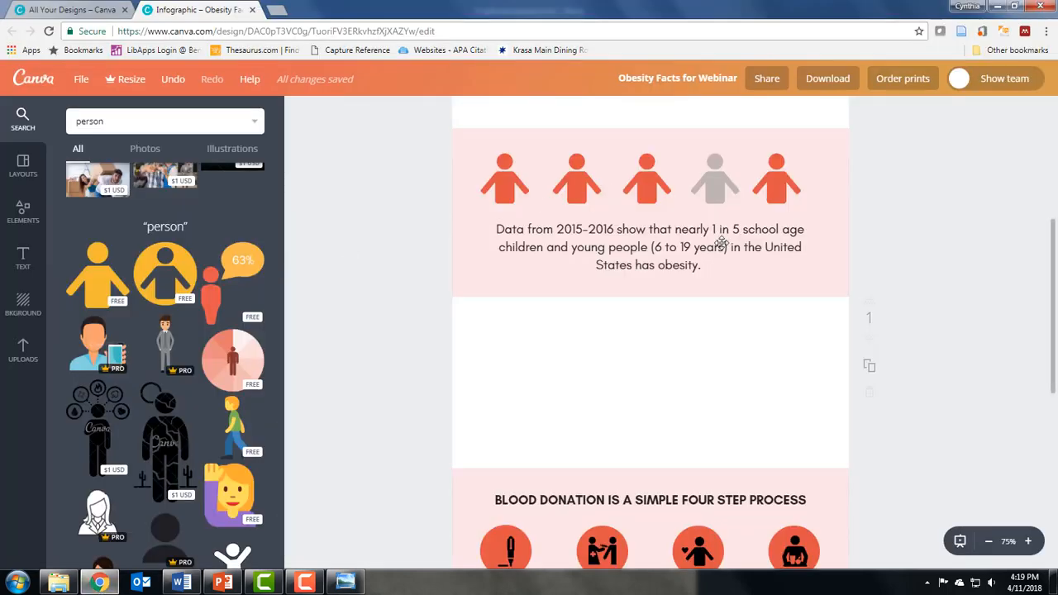
click(22, 353)
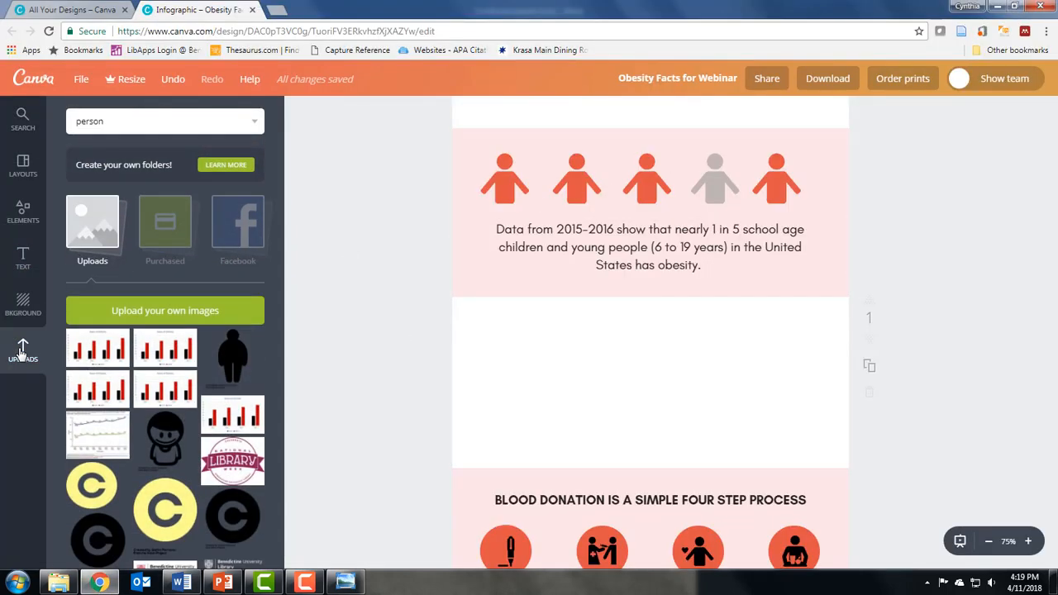
click(162, 315)
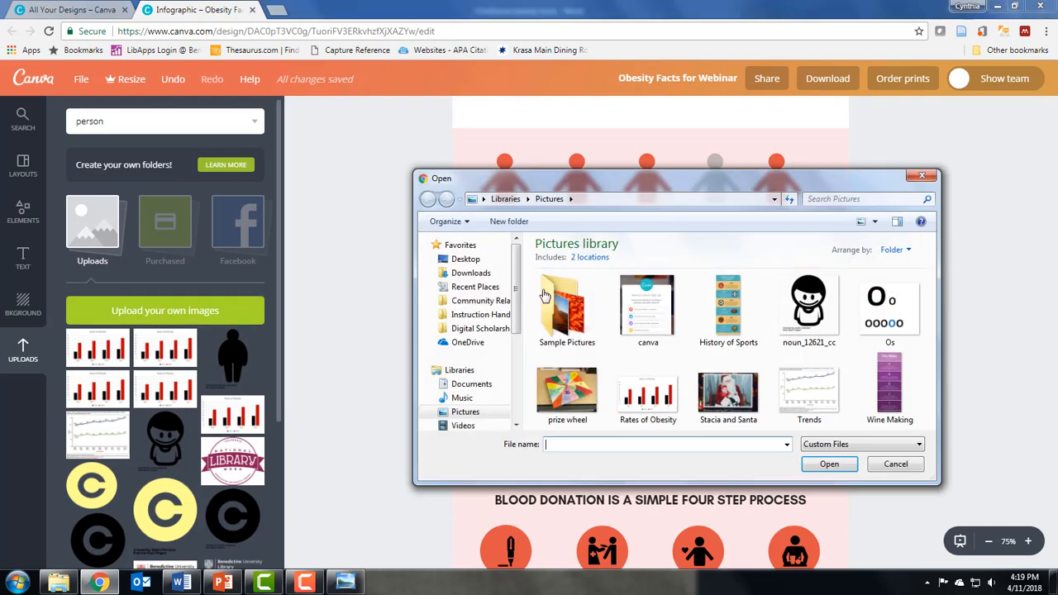
click(639, 401)
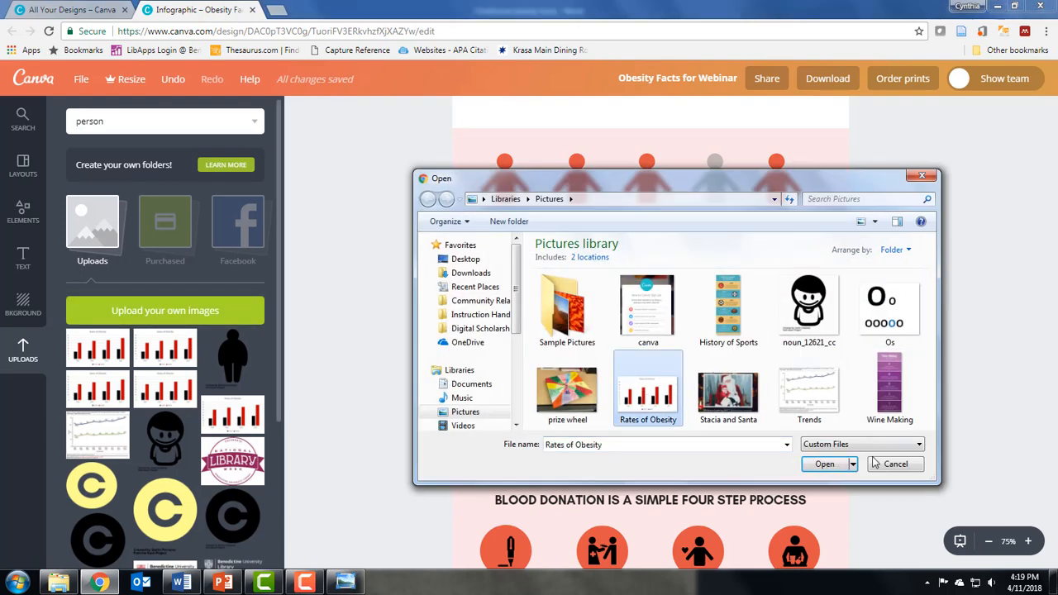
click(824, 464)
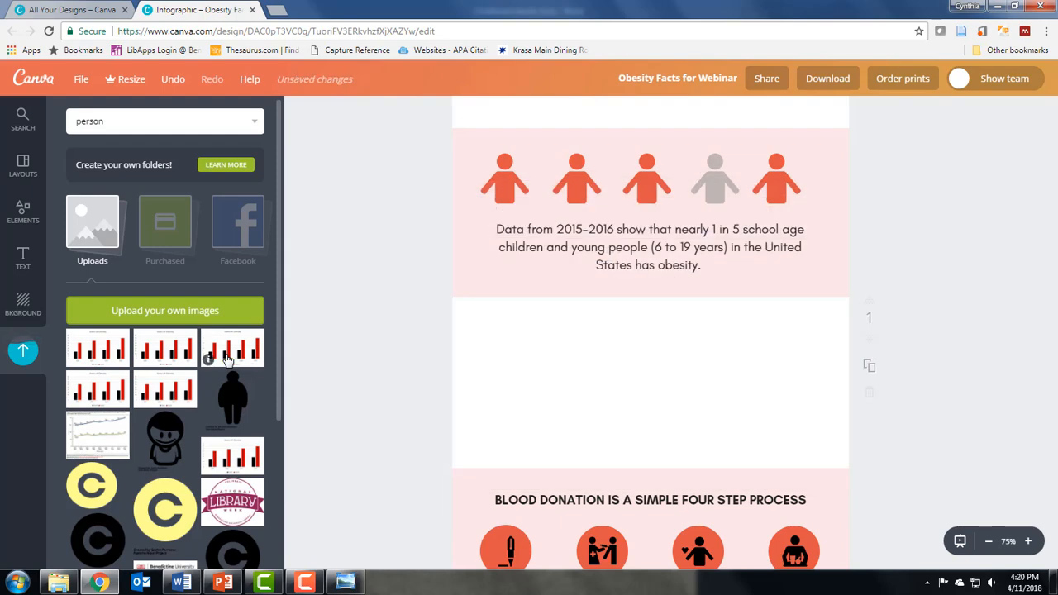
Place the Rates of Obesity chart in the empty white section below the data text and enlarge it to fill the section.
drag(228, 361, 642, 386)
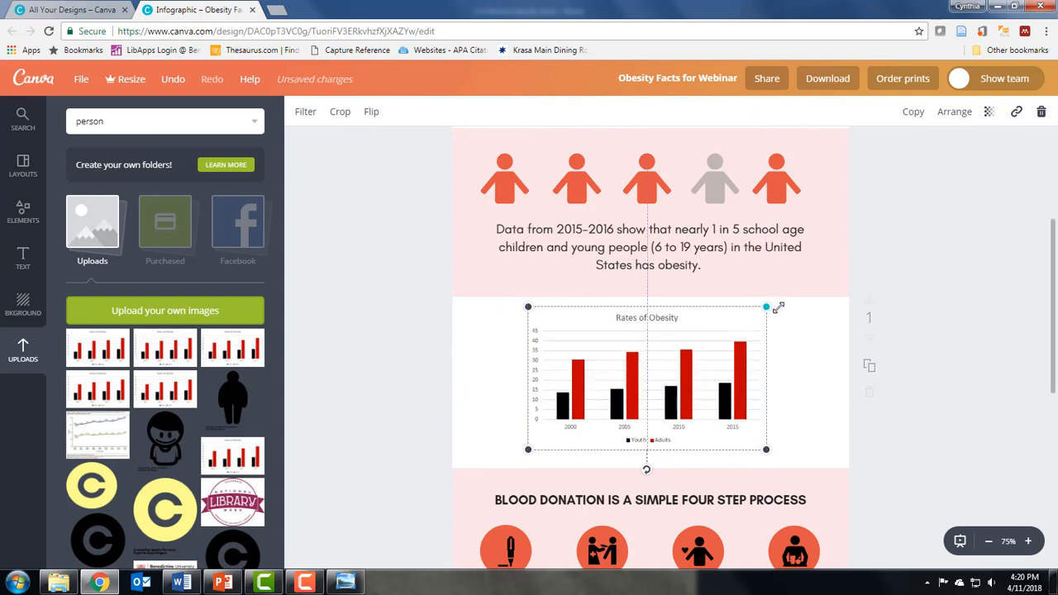
drag(779, 307, 791, 295)
drag(701, 358, 692, 366)
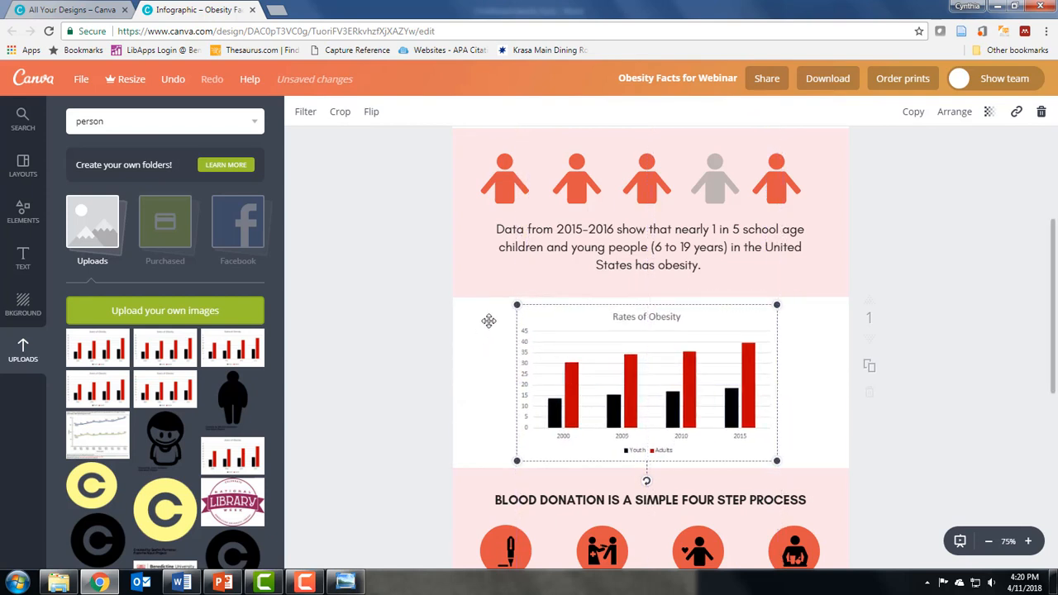
drag(517, 306, 507, 299)
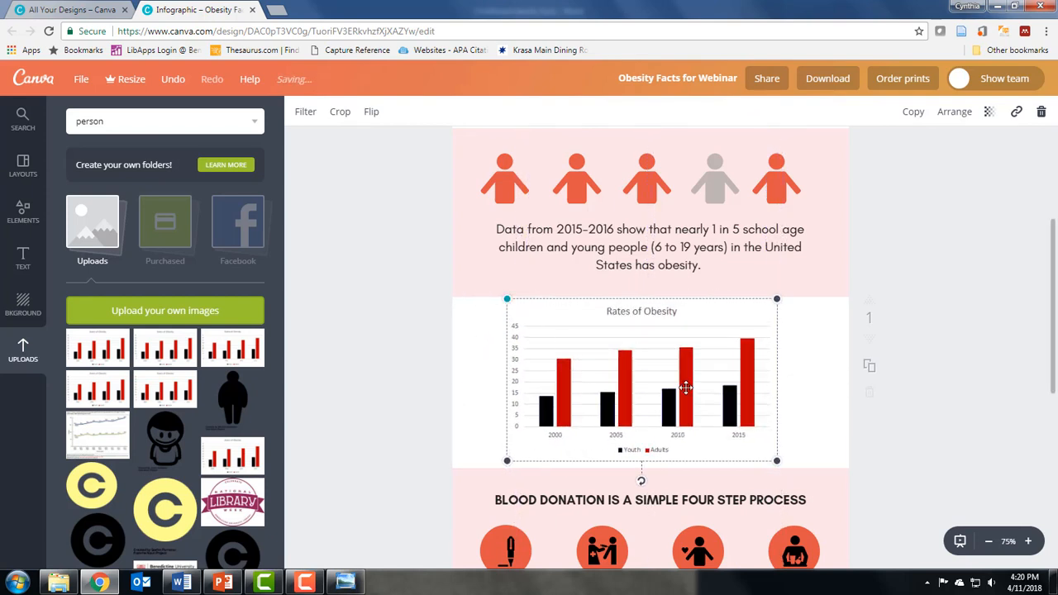
drag(735, 397, 740, 401)
click(788, 401)
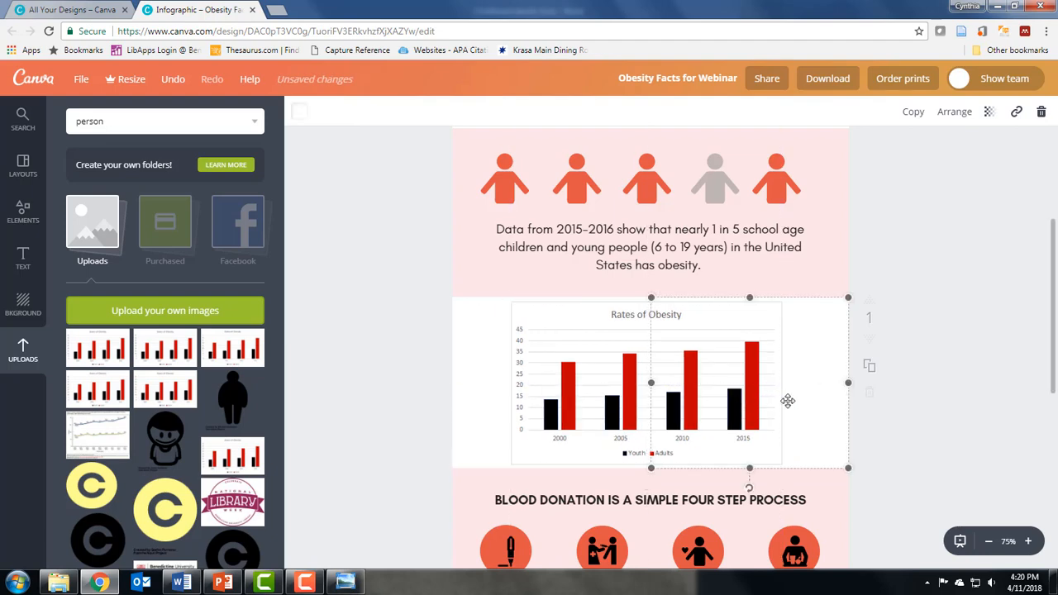
Copy the sentence about overweight or obese infants and young children from the Word document.
scroll(720, 403, down, 3)
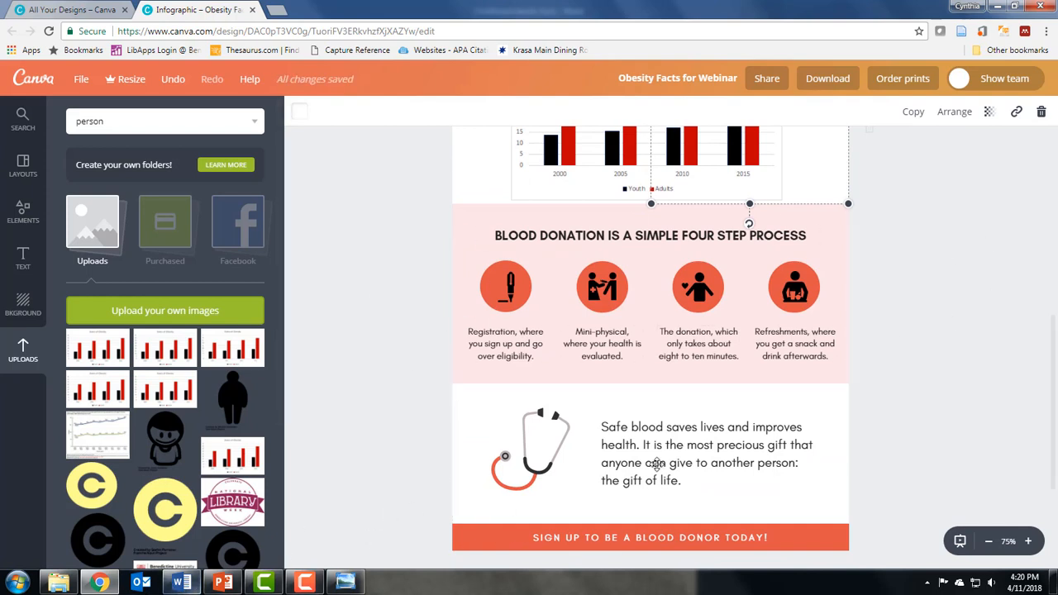
click(184, 583)
scroll(418, 444, down, 5)
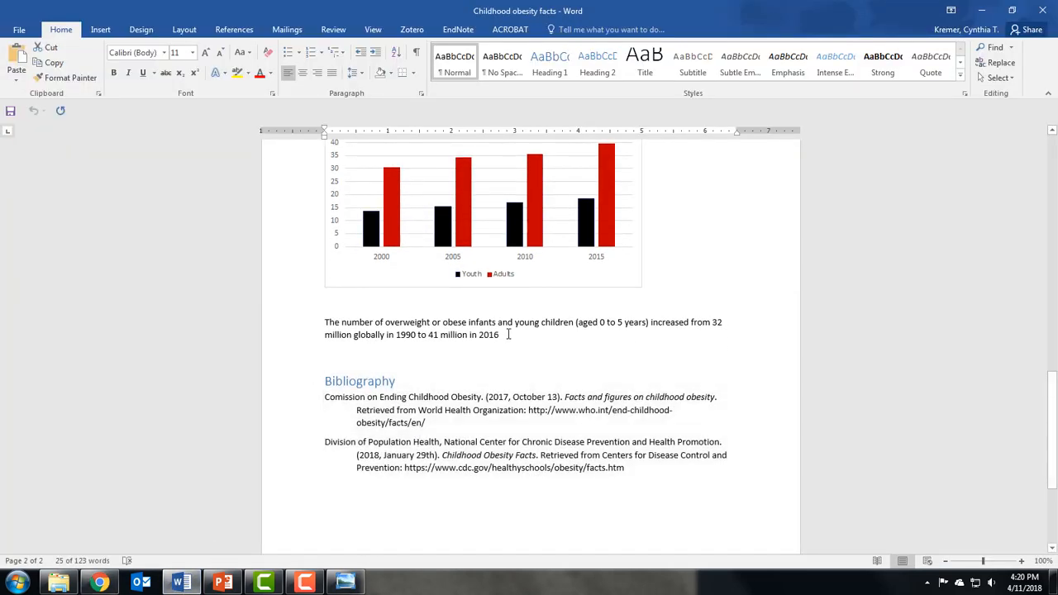
drag(509, 334, 311, 348)
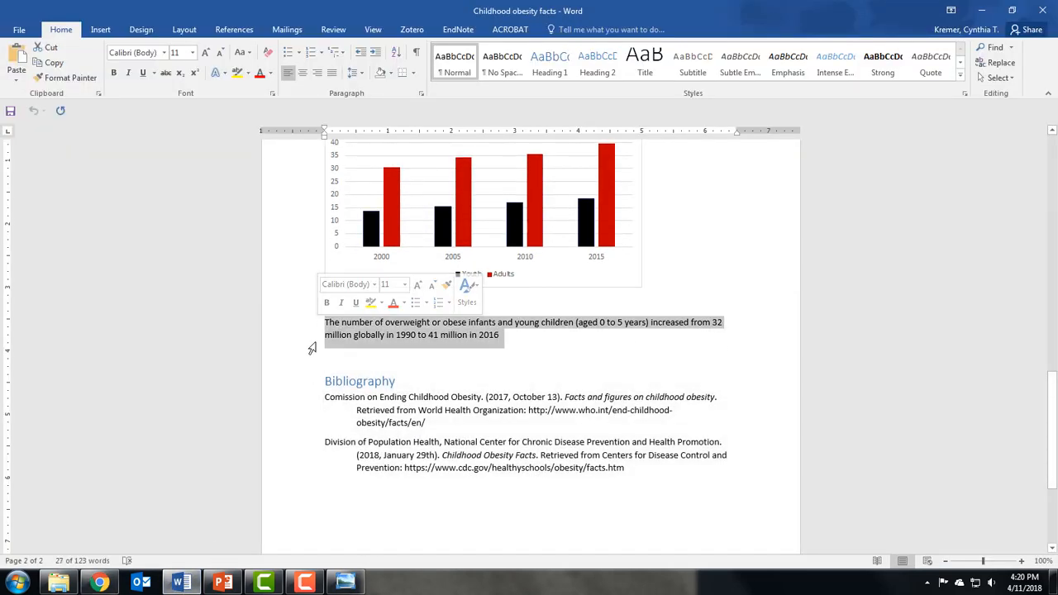
right_click(414, 333)
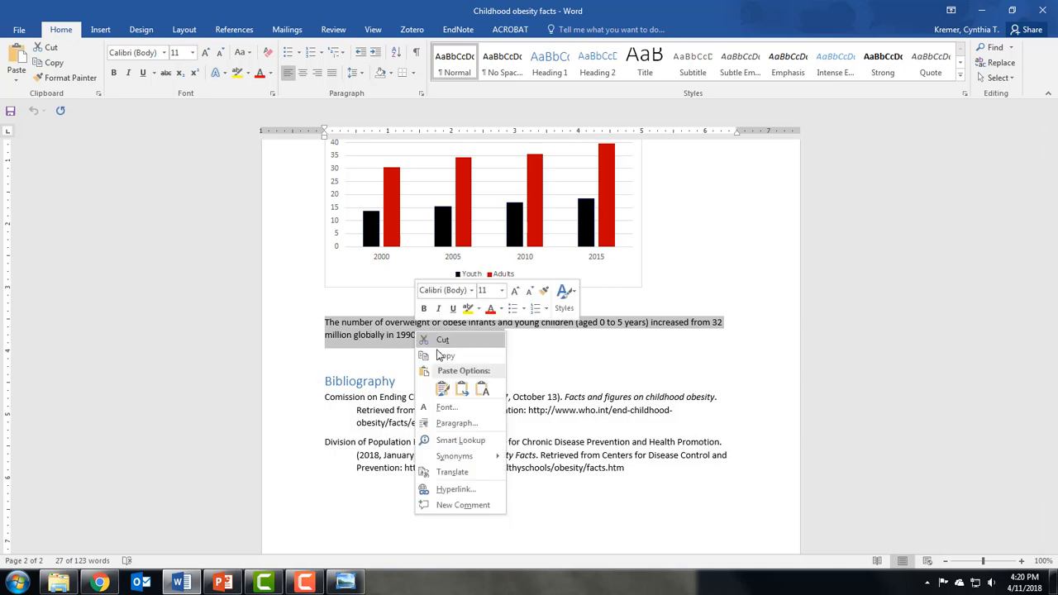
click(443, 356)
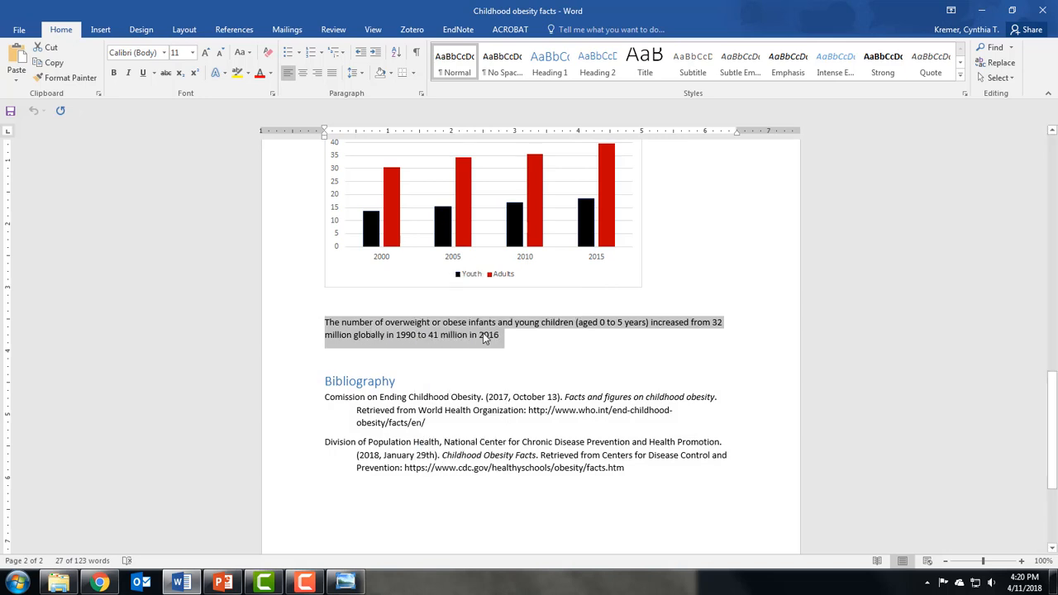
Paste the copied sentence over the stethoscope section's text and delete the stethoscope illustration.
click(99, 582)
click(635, 447)
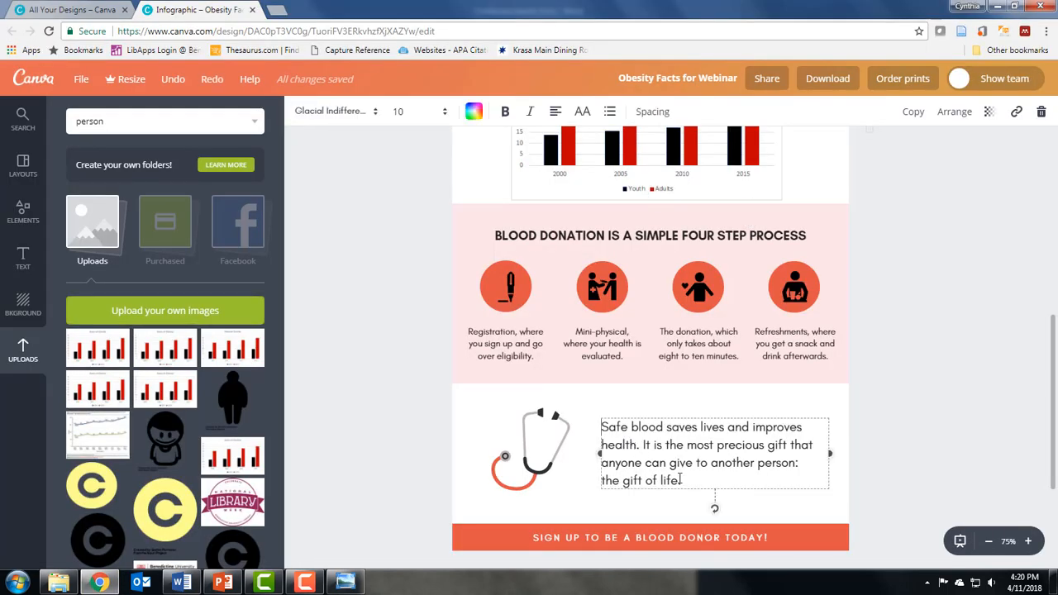
drag(679, 479, 600, 420)
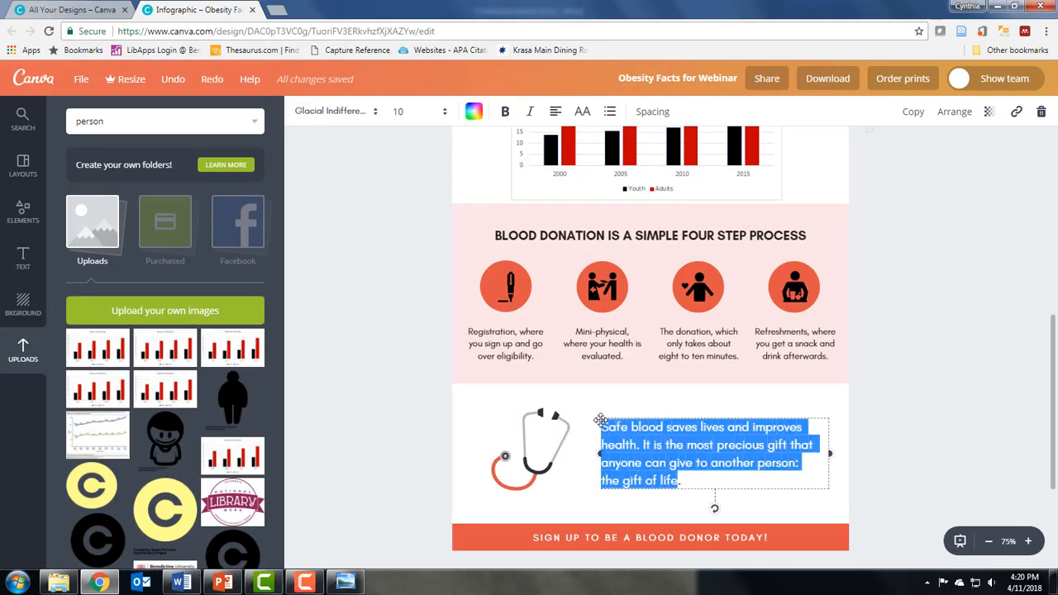
key(ctrl+v)
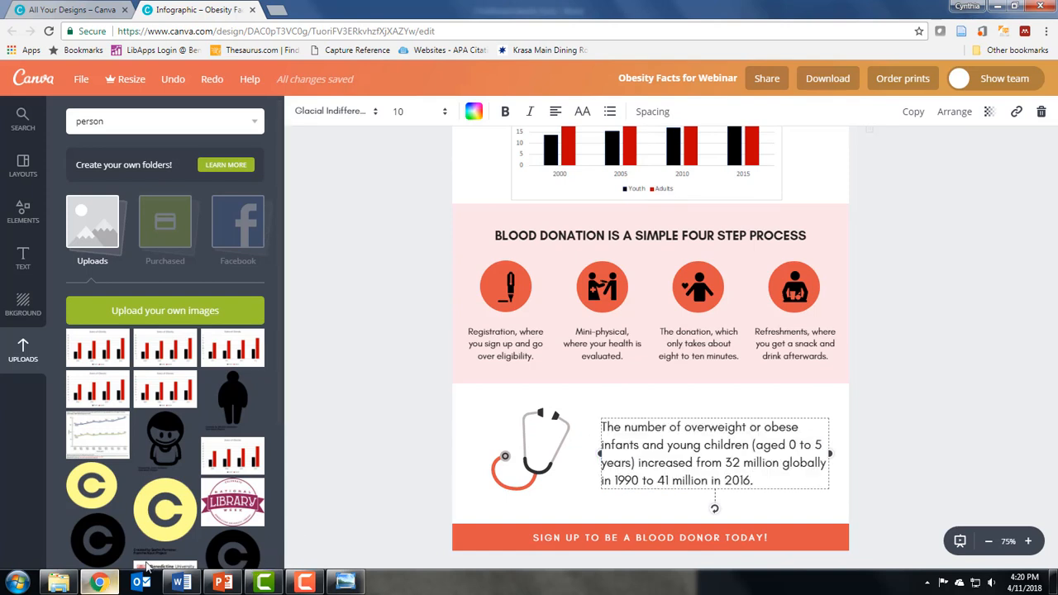
click(541, 468)
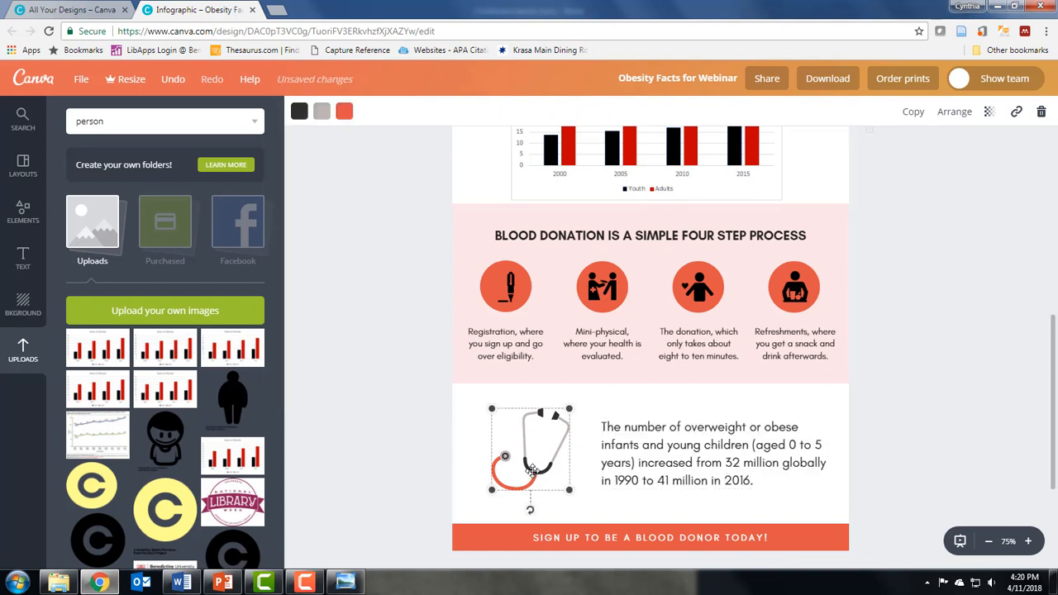
key(Delete)
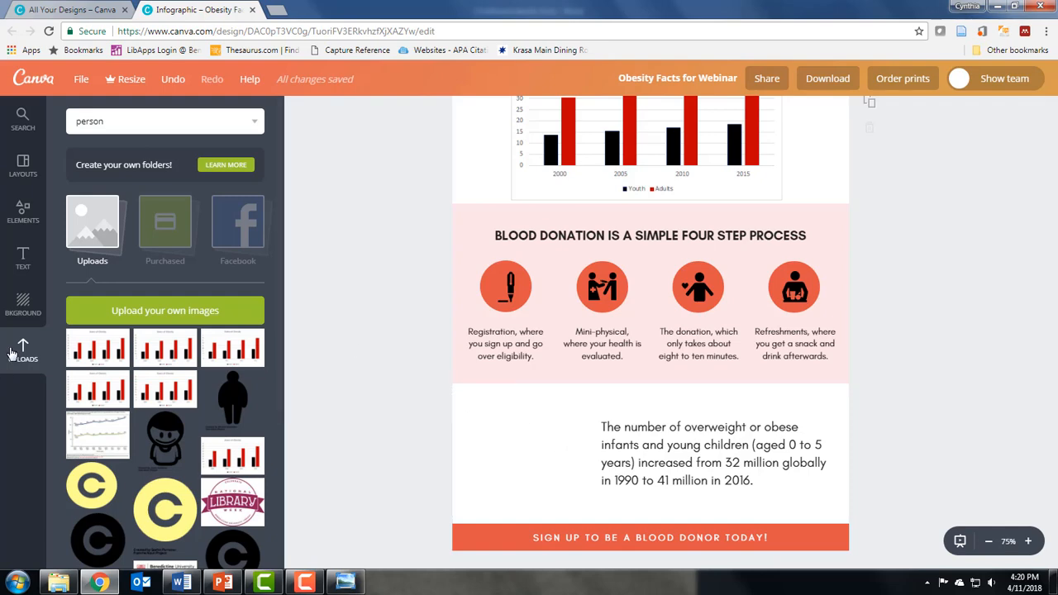
Add a body text box beside the pasted sentence in the bottom section and enter "41 M".
click(17, 271)
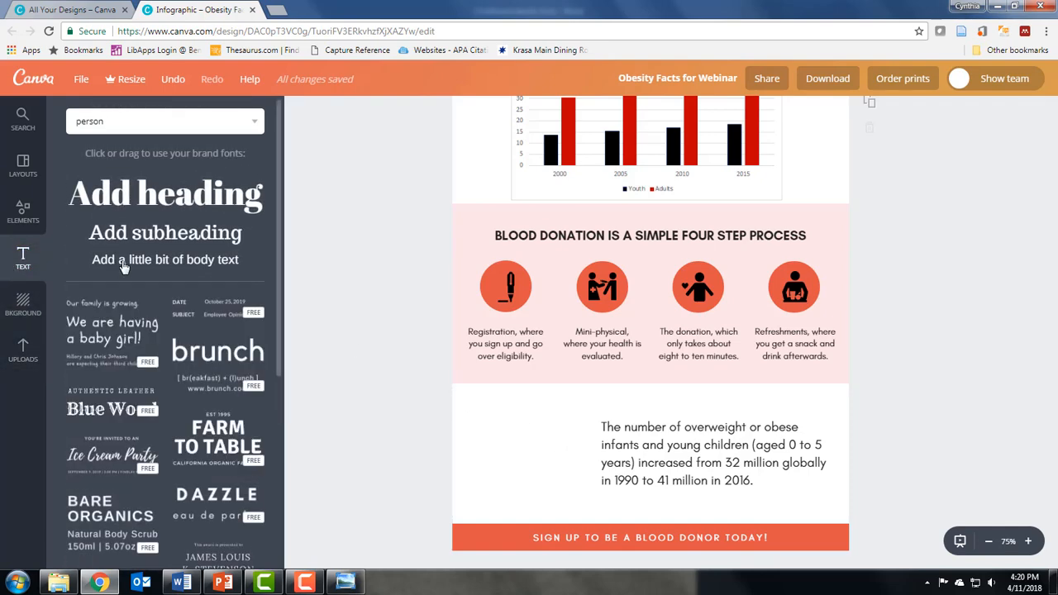
click(124, 264)
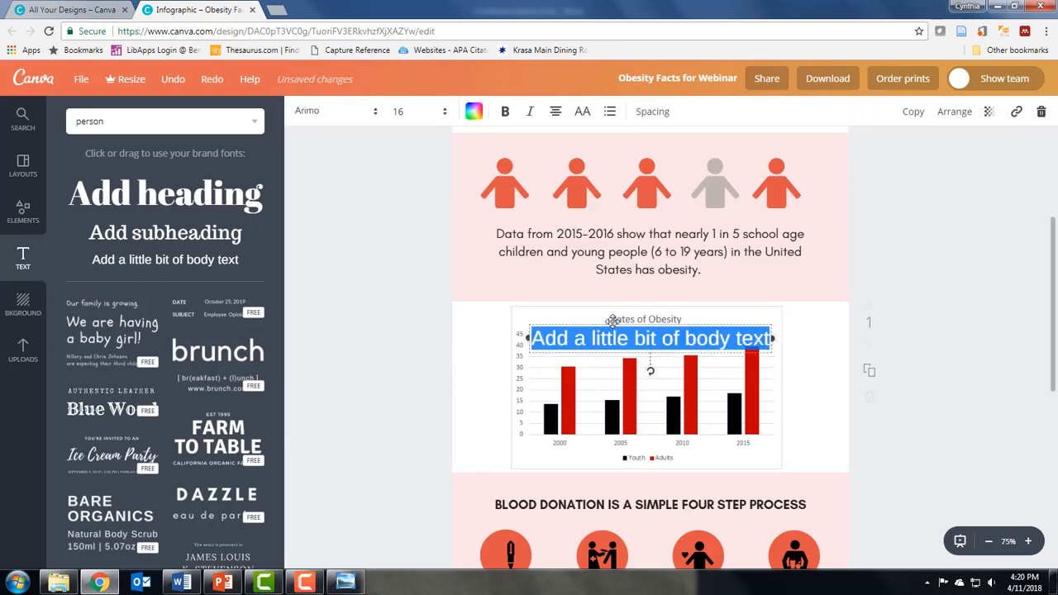
drag(614, 330, 480, 533)
scroll(476, 528, down, 4)
scroll(503, 347, up, 3)
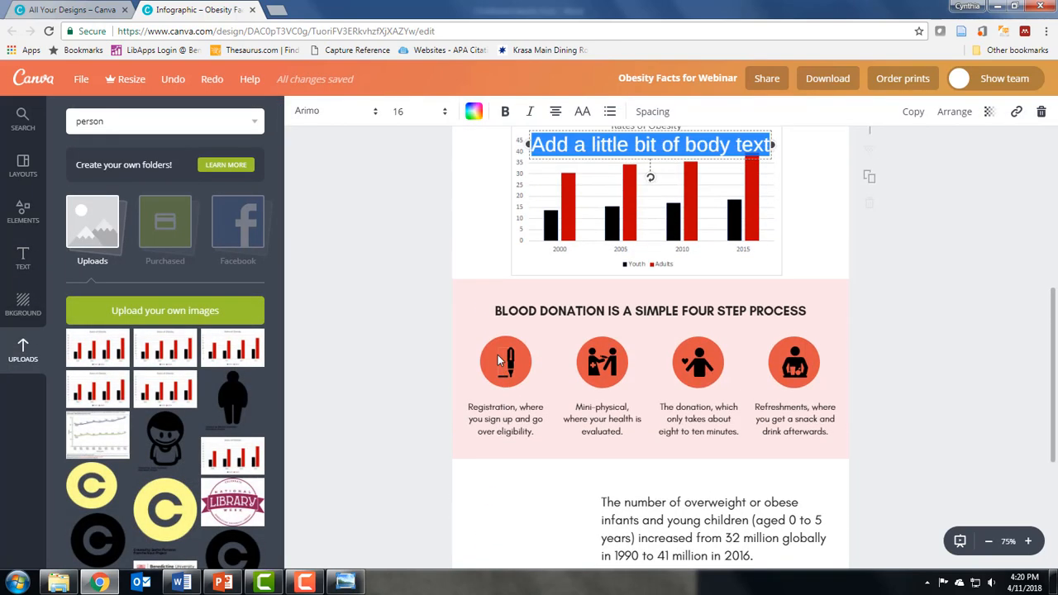
drag(593, 259, 405, 474)
drag(404, 562, 402, 563)
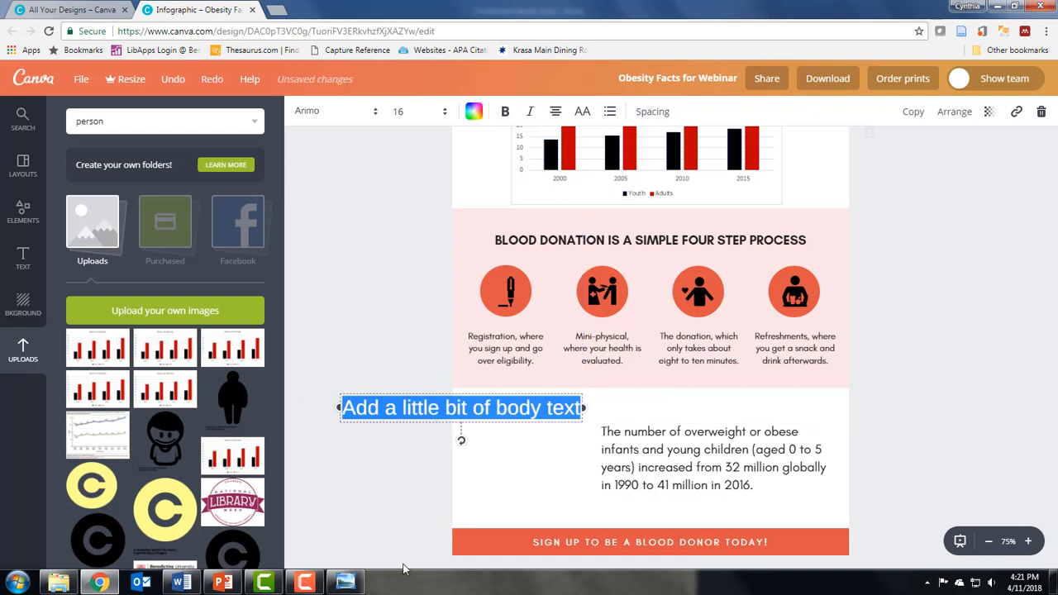
drag(512, 393, 551, 459)
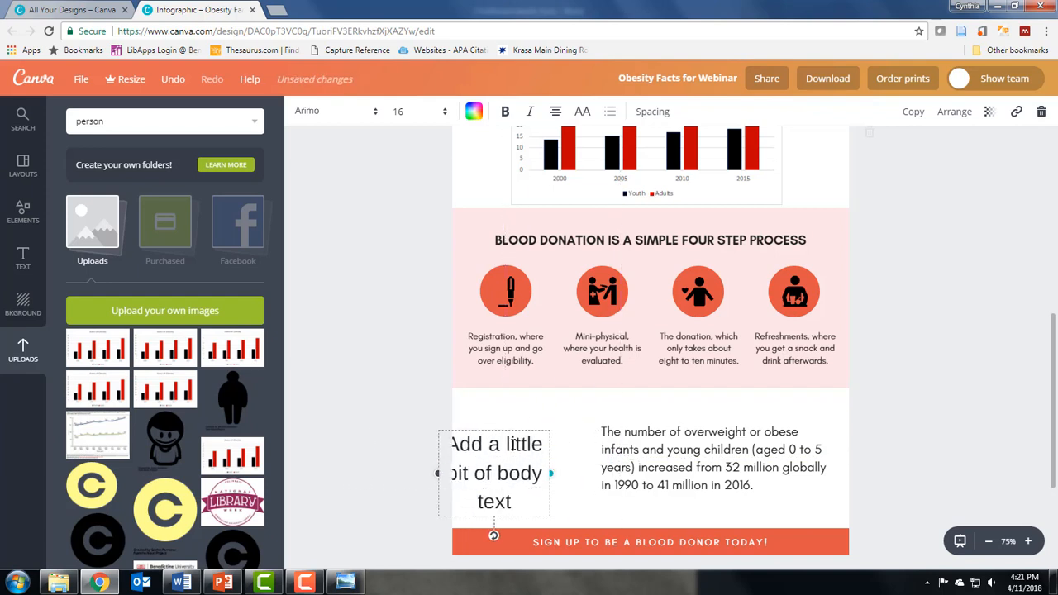
drag(508, 430, 534, 423)
double_click(506, 420)
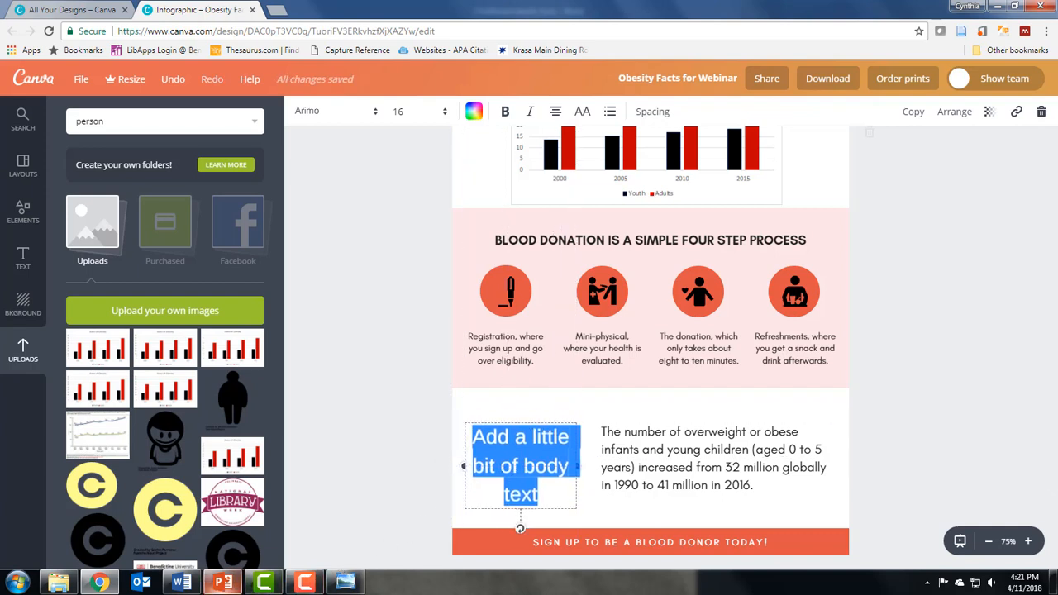
text(41 M)
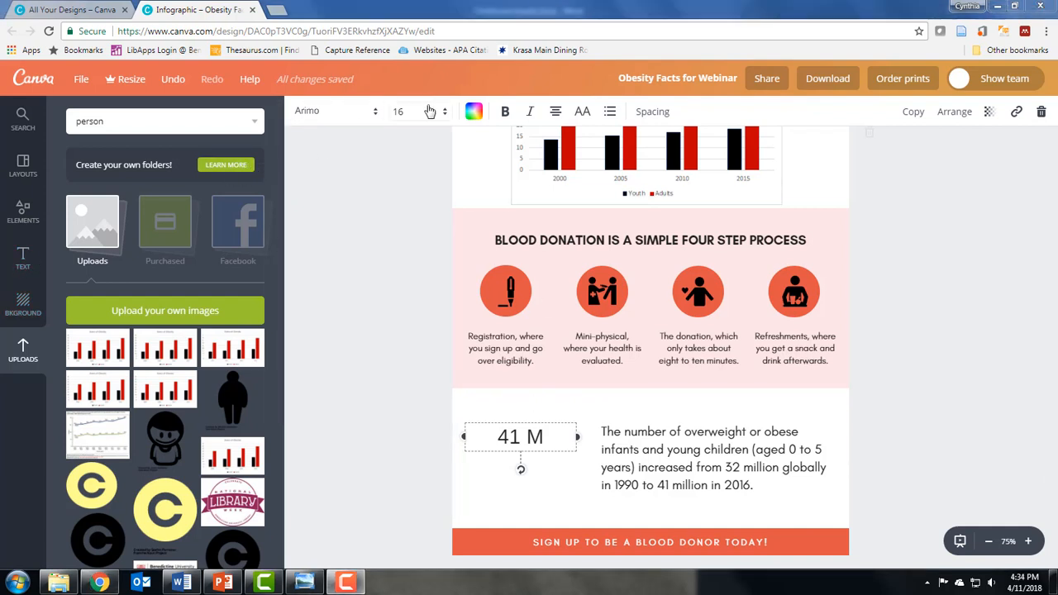
Set the "41 M" text's font to Norwester and its size to 32.
click(374, 112)
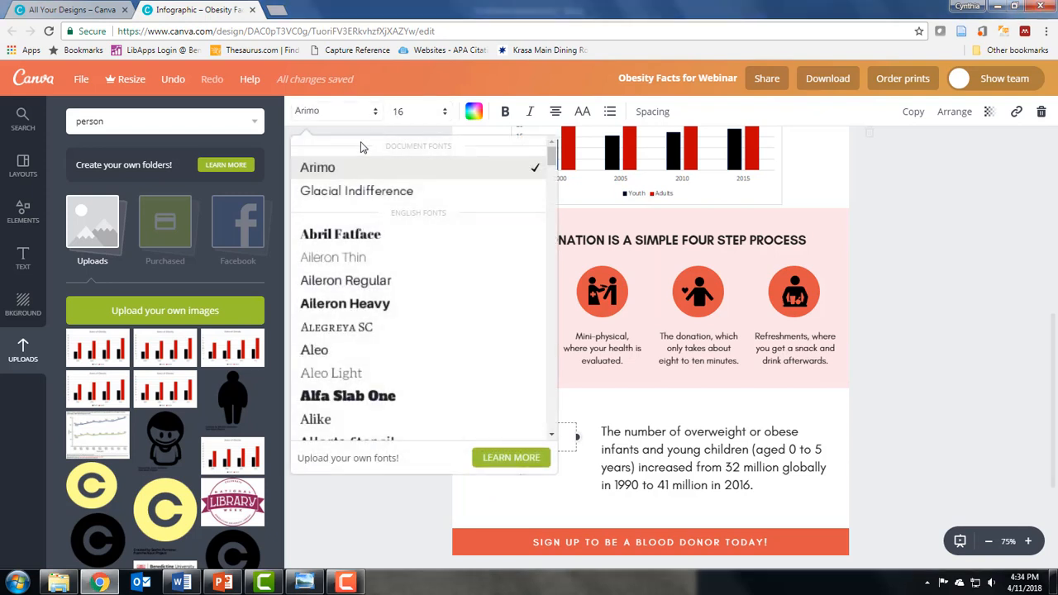
scroll(551, 182, down, 3)
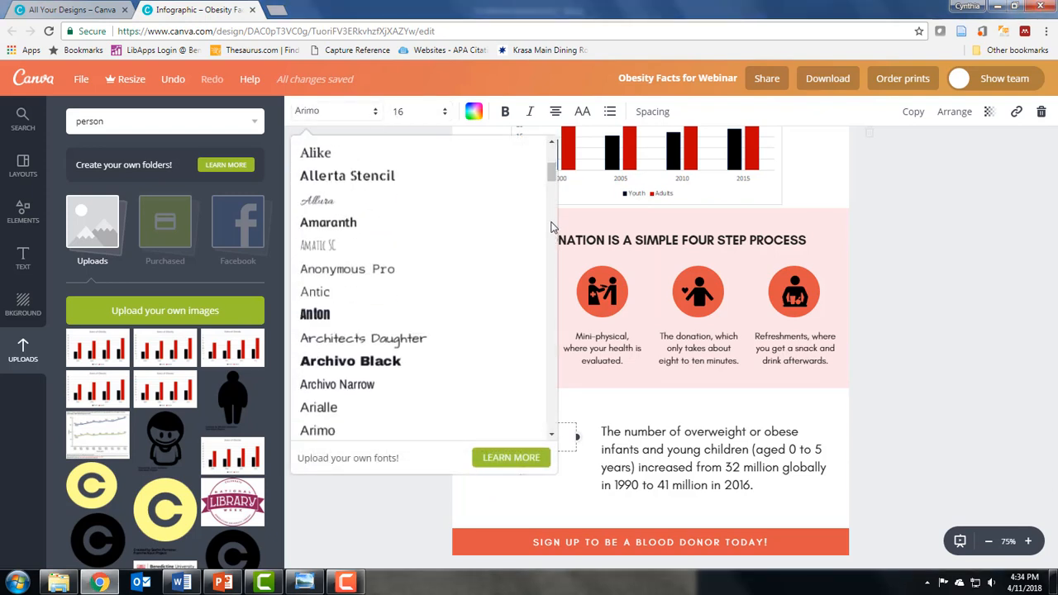
drag(552, 174, 539, 309)
click(326, 199)
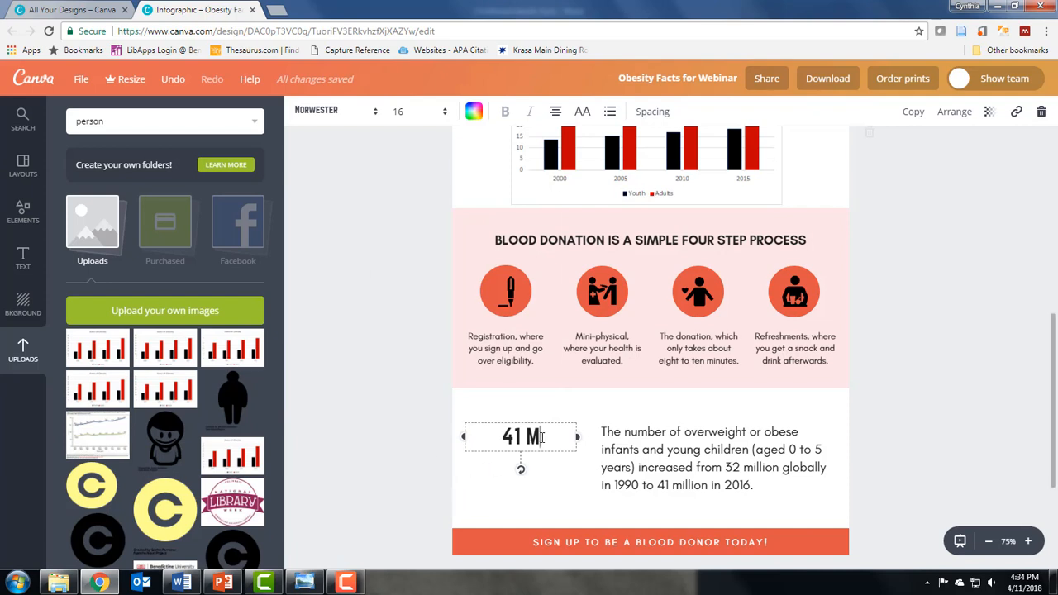
drag(542, 438, 494, 436)
click(444, 114)
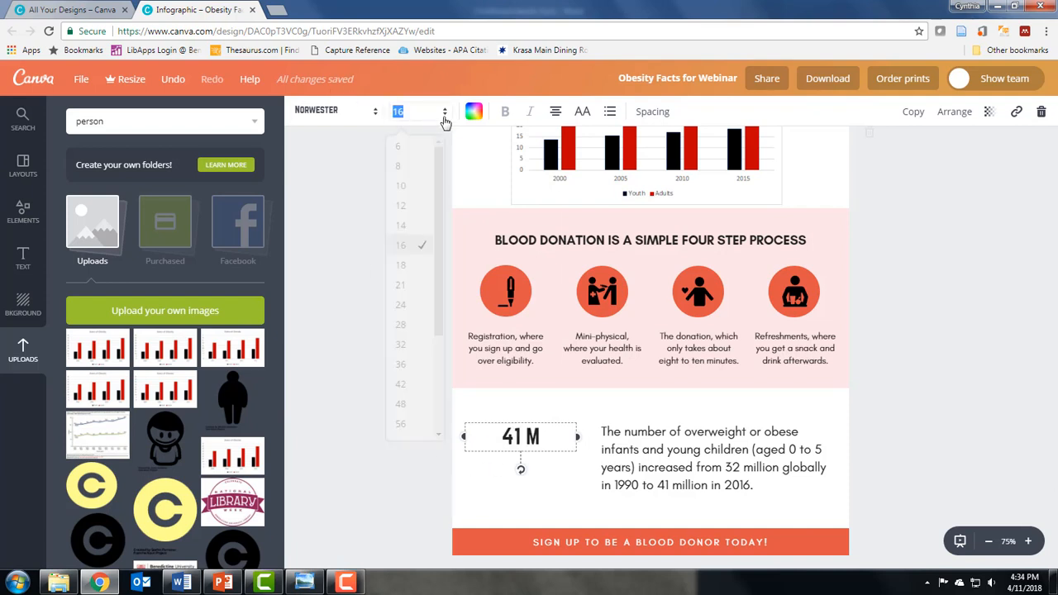
click(400, 344)
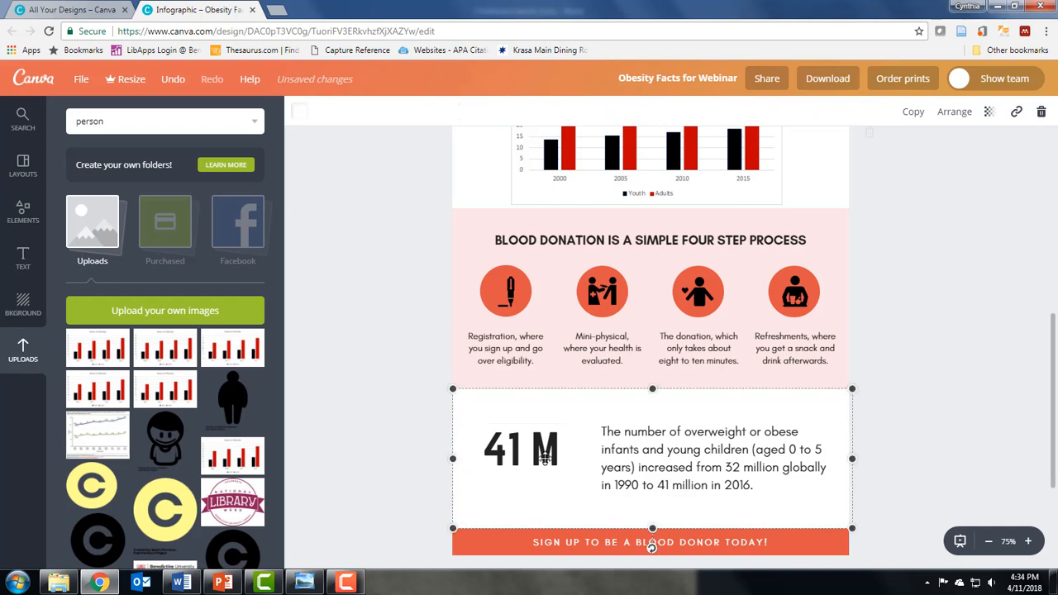
Color the "41 M" text red.
click(483, 450)
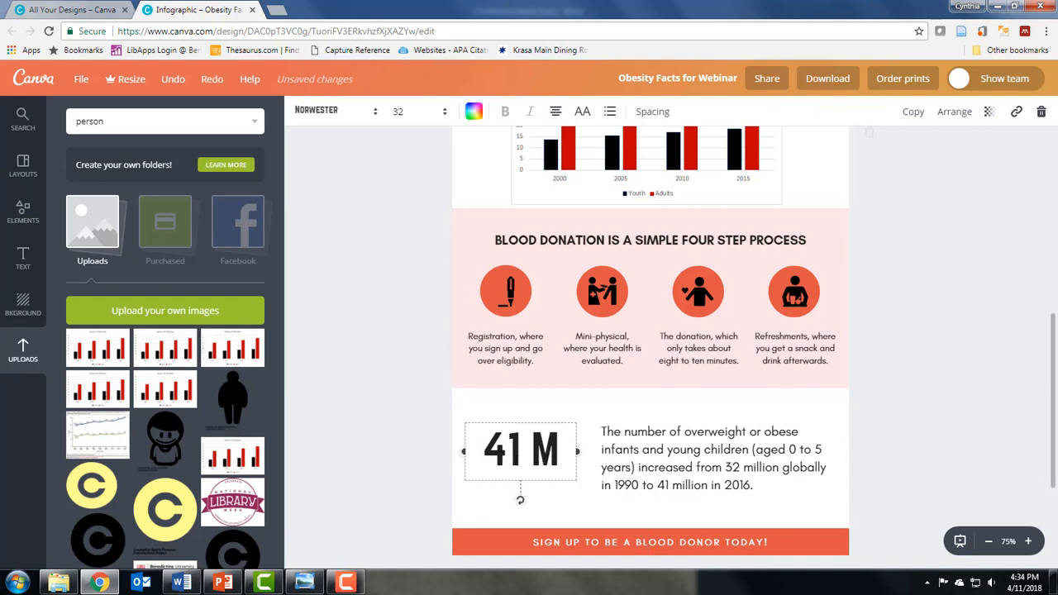
click(473, 112)
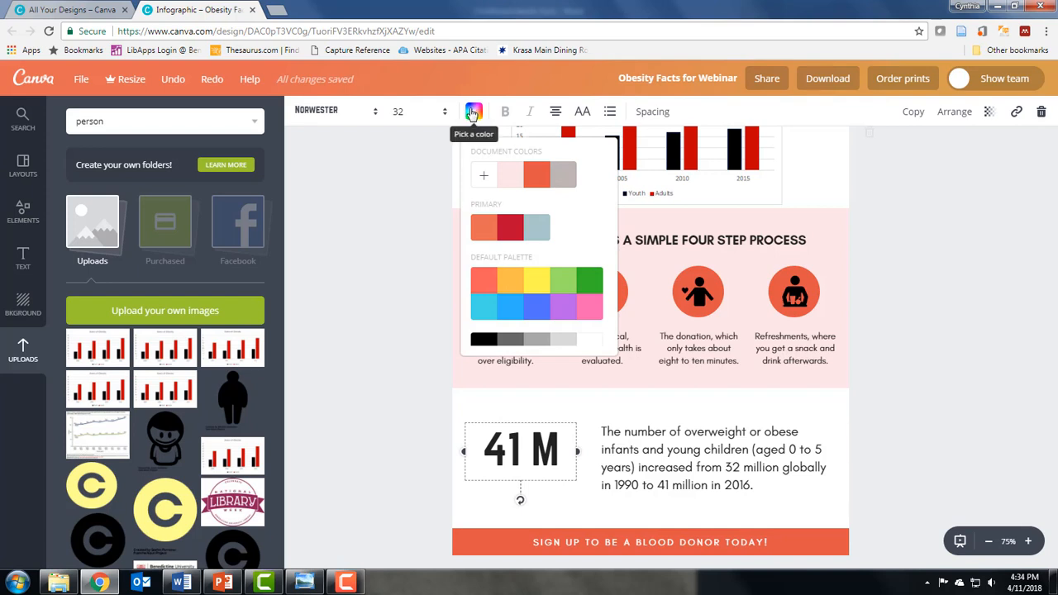
click(510, 228)
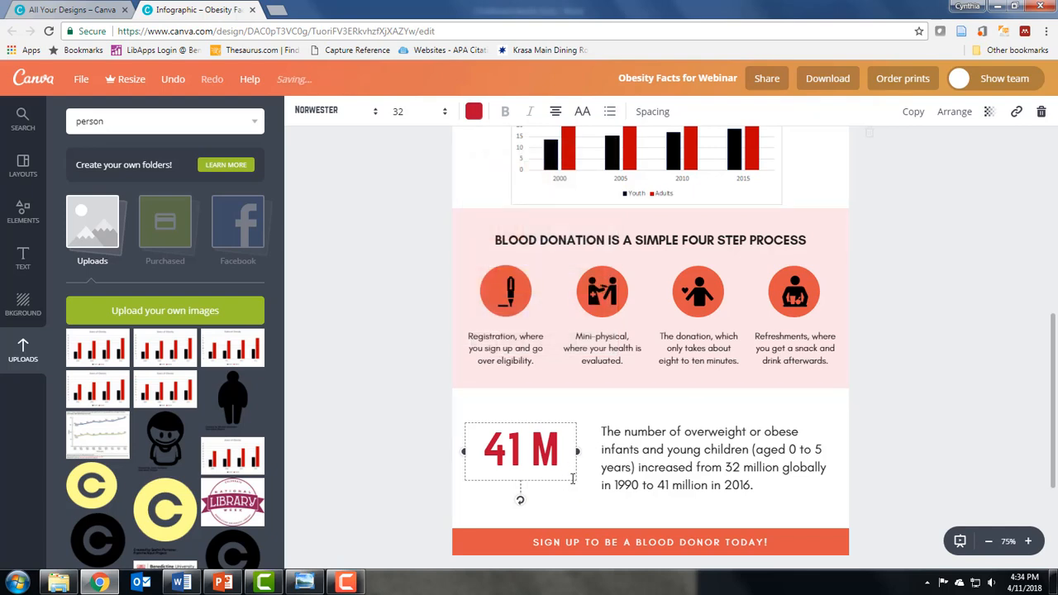
Add a new blank second page to the design.
scroll(557, 351, up, 6)
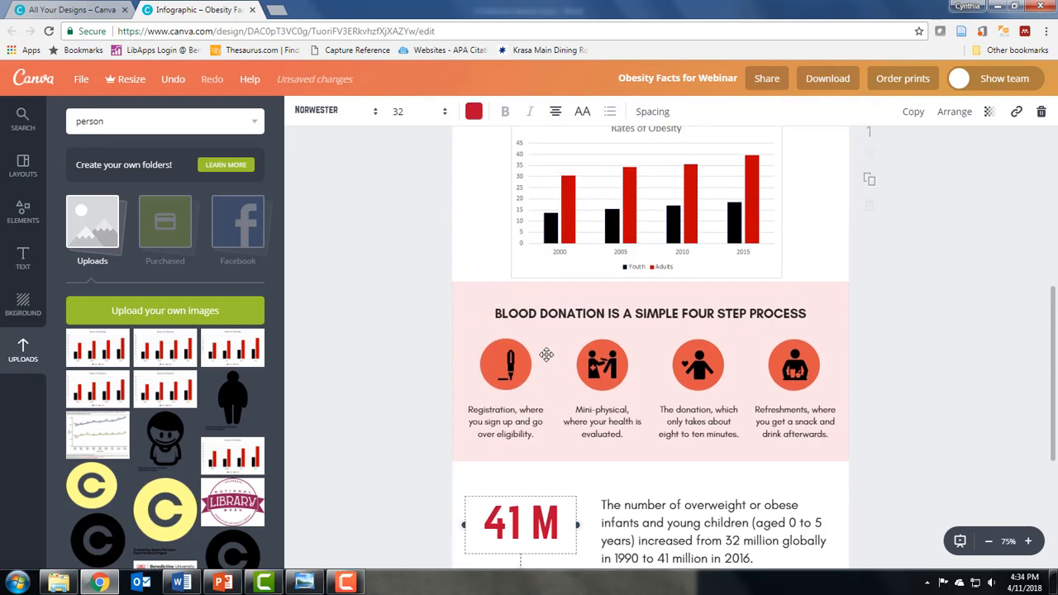
scroll(565, 285, down, 10)
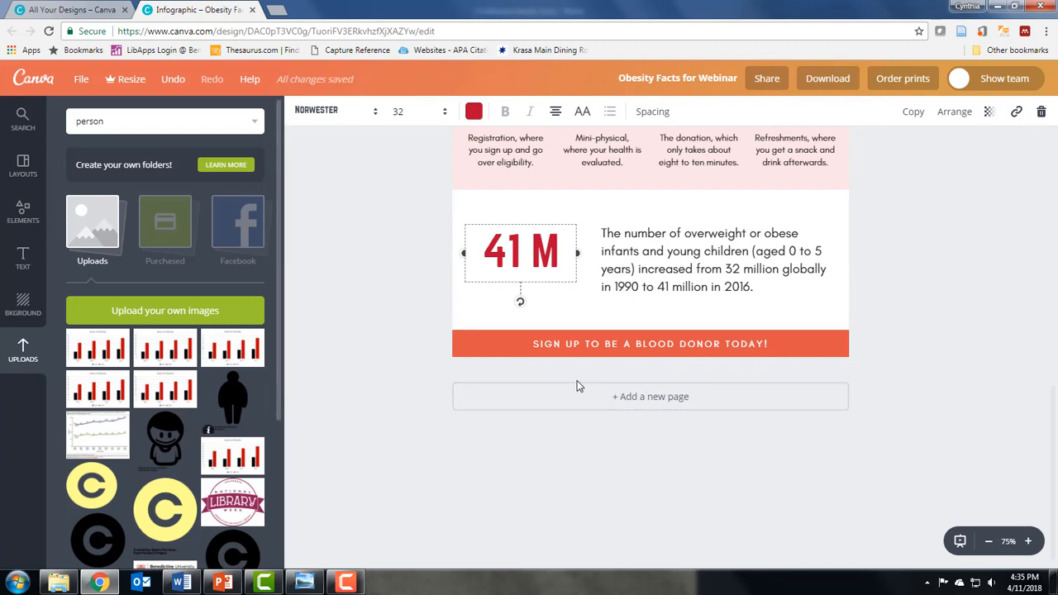
click(618, 400)
scroll(595, 306, up, 6)
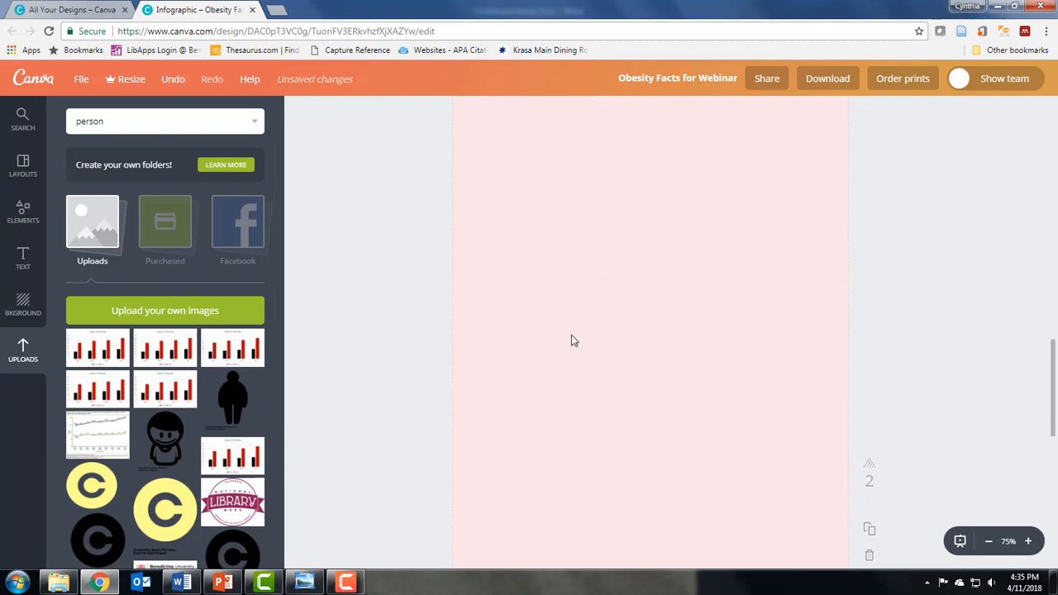
Add a body text box to the second page and paste the copied reference list into it.
scroll(543, 351, up, 3)
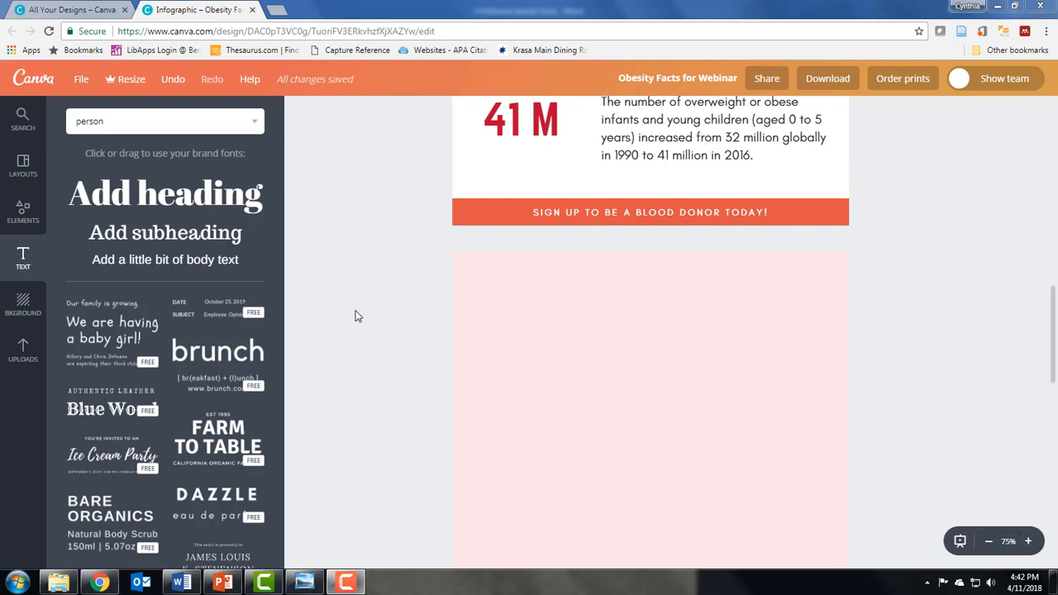
drag(165, 263, 556, 304)
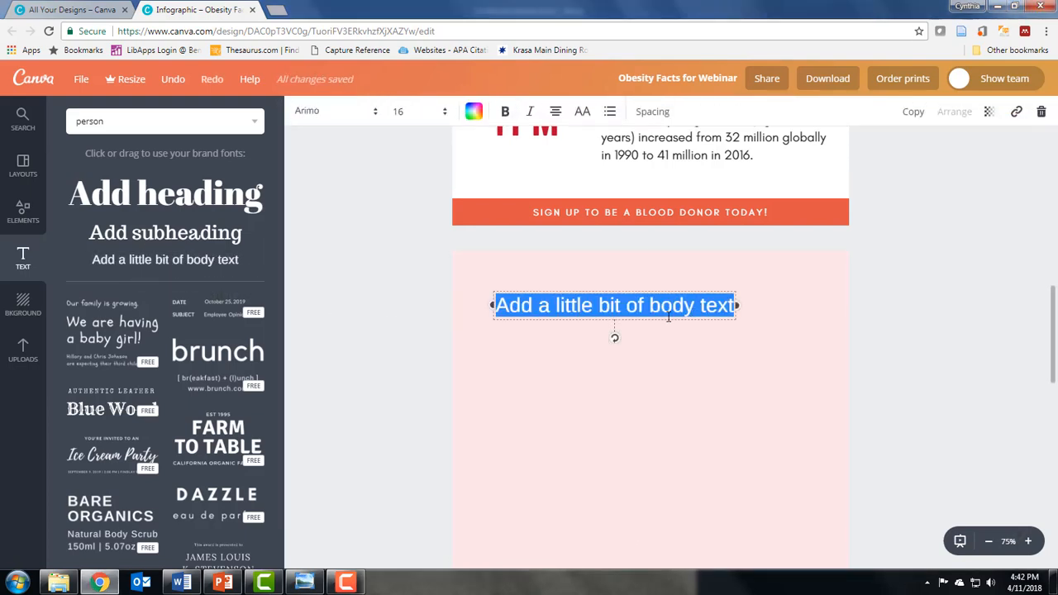
text(Comission on Ending Childhood Obesity. (2017, October 13). Facts and figures on childhood obesity. Retrieved from World Health Organization: http://www.who.int/end-childhood-obesity/facts/en/)
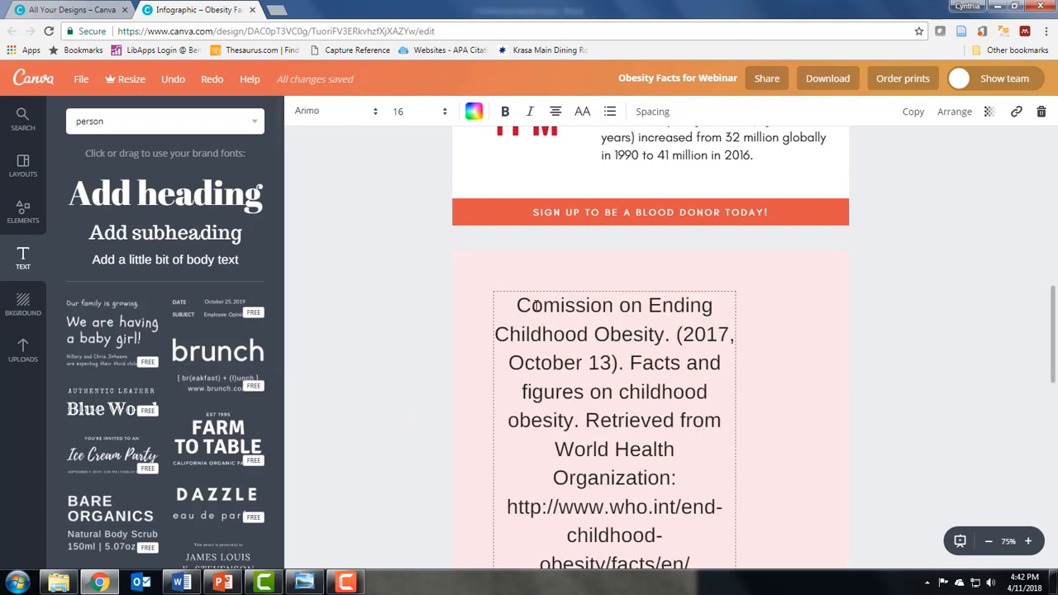
Set the reference text's font size to 8.
drag(512, 306, 661, 510)
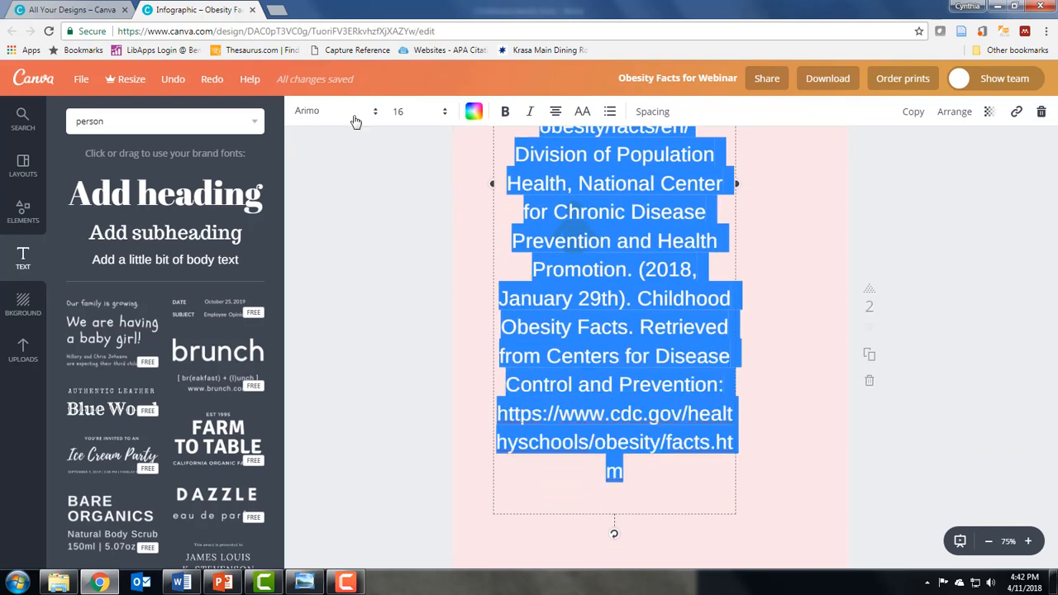
click(445, 114)
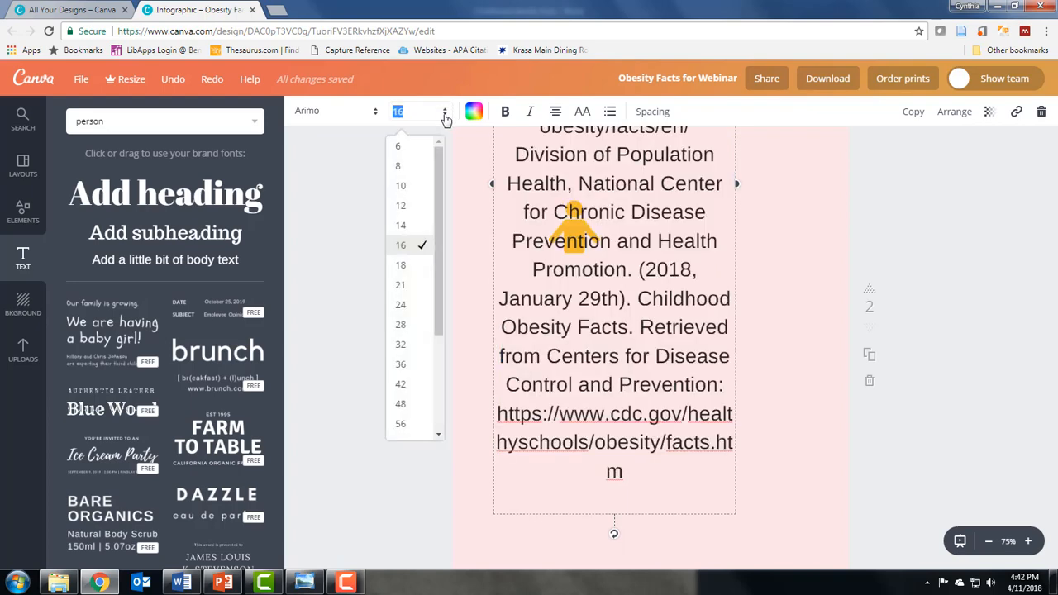
click(402, 170)
Delete the stray person icon from the second page.
scroll(574, 247, up, 7)
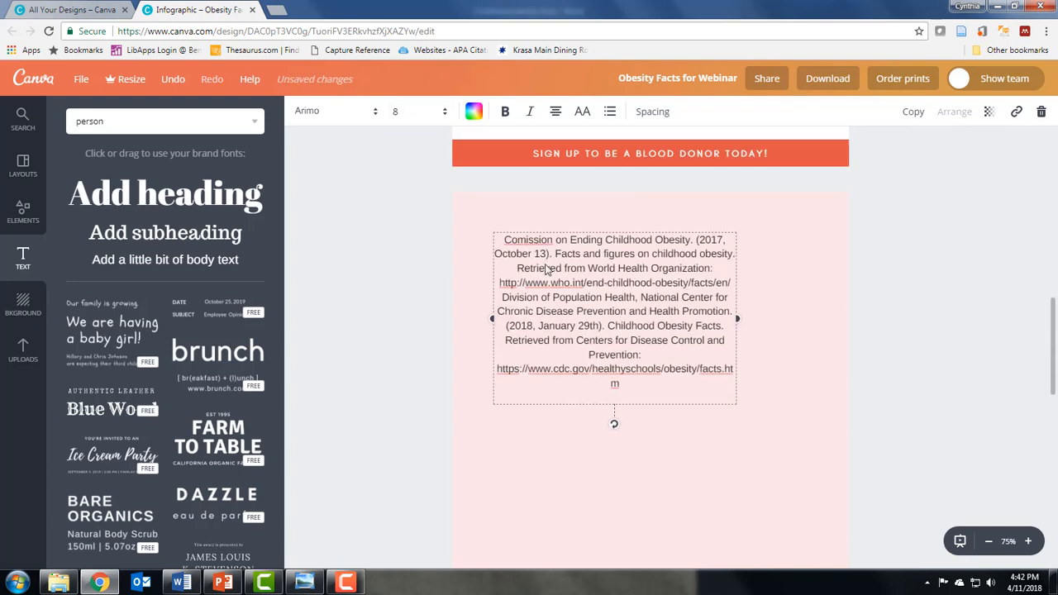
scroll(529, 331, down, 4)
click(566, 440)
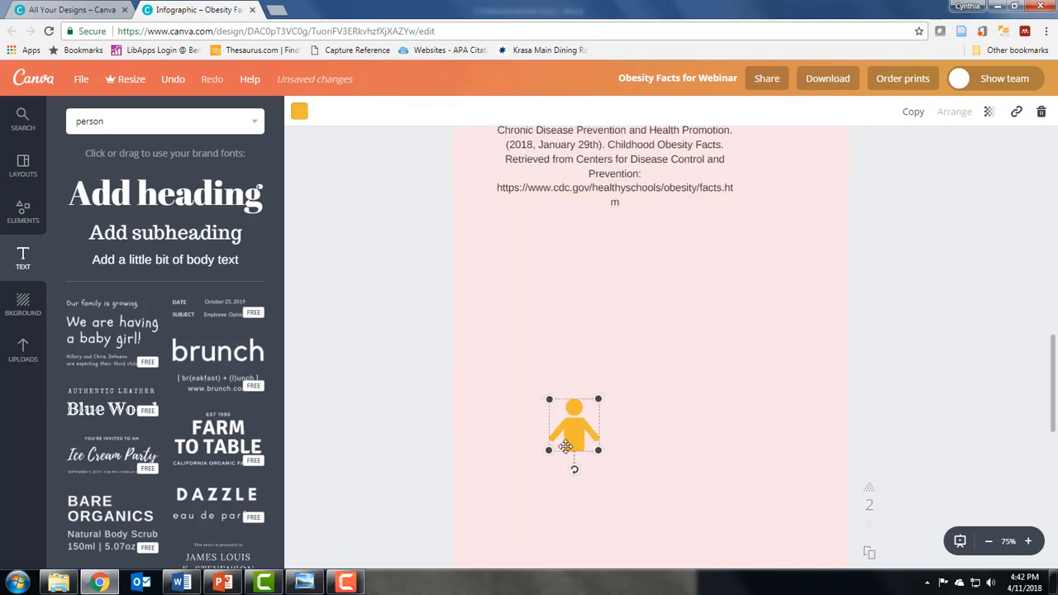
key(Delete)
Widen the reference text box across the page and insert a blank line between the two references.
scroll(572, 436, up, 4)
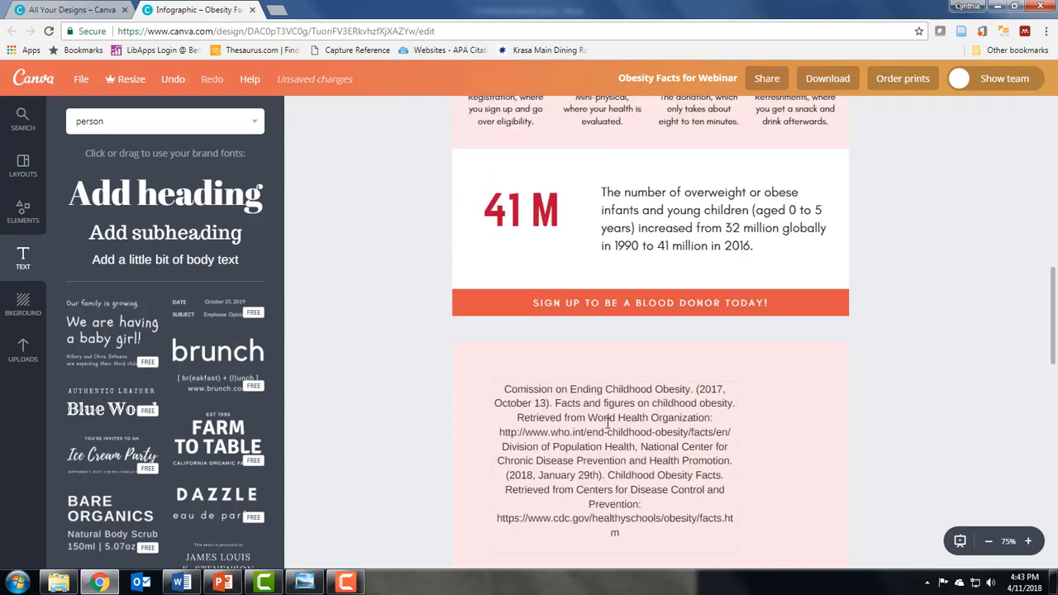
click(607, 422)
drag(732, 465, 832, 472)
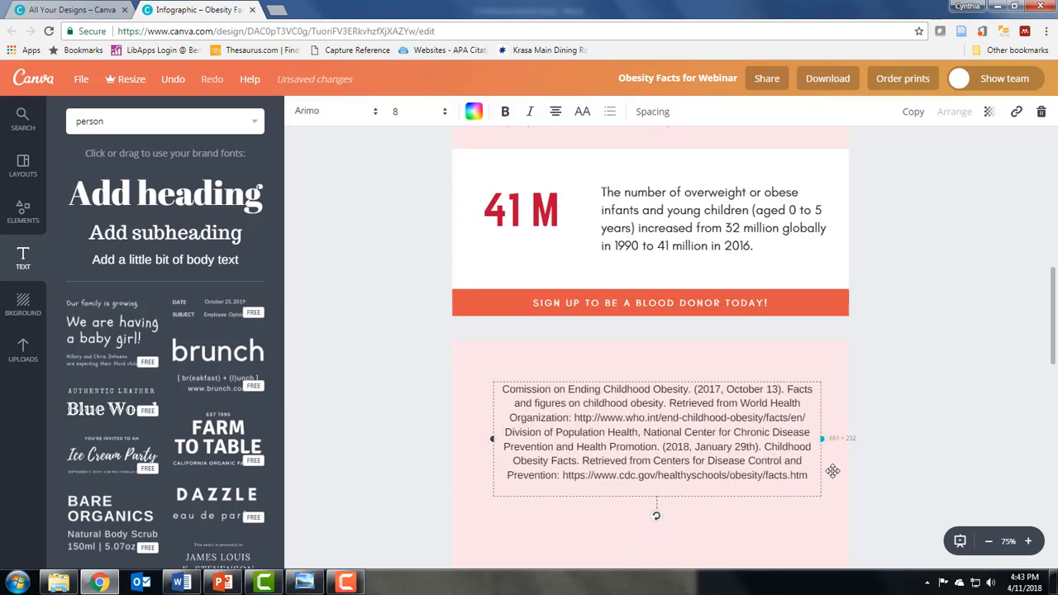
click(786, 416)
key(Return)
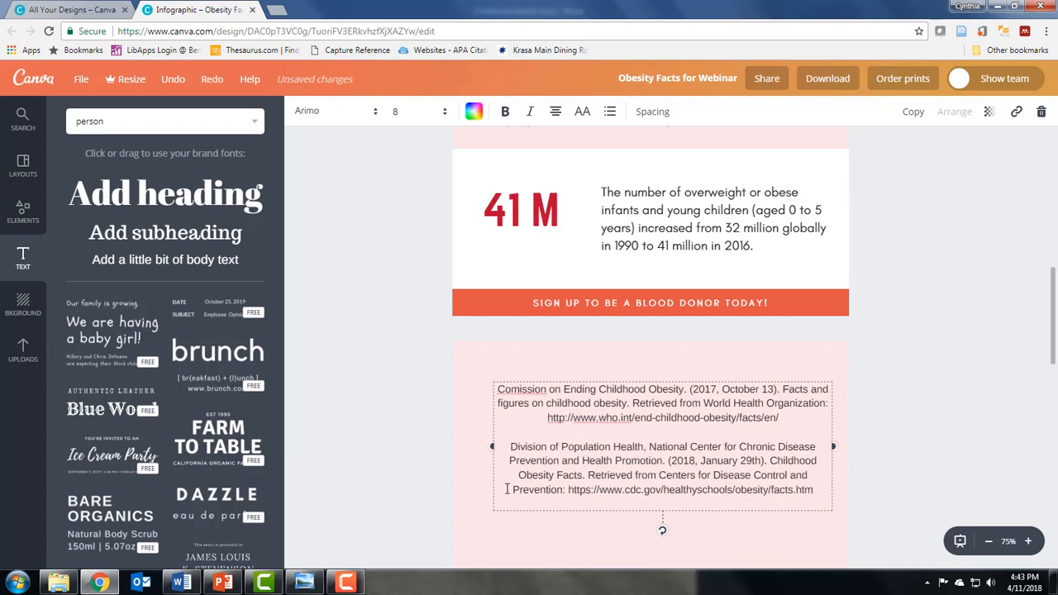
Left-align all of the reference text.
drag(497, 388, 681, 499)
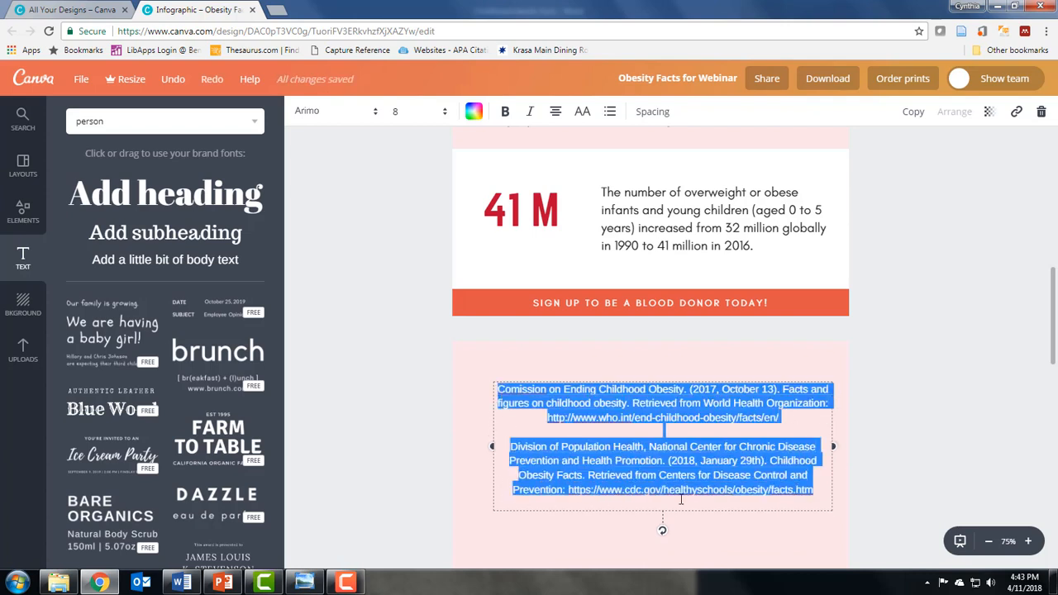
click(556, 112)
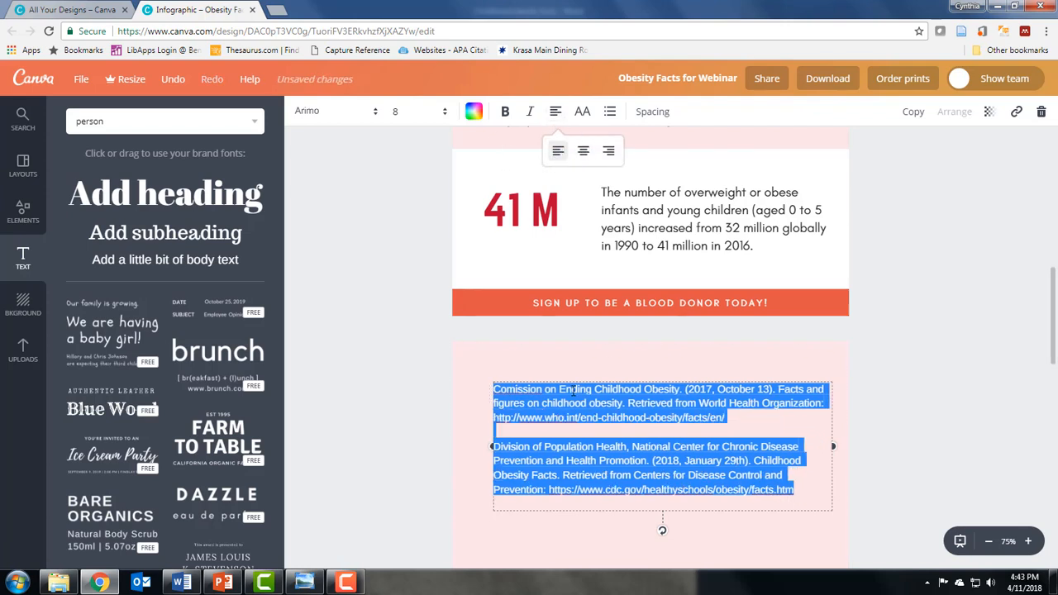
click(521, 432)
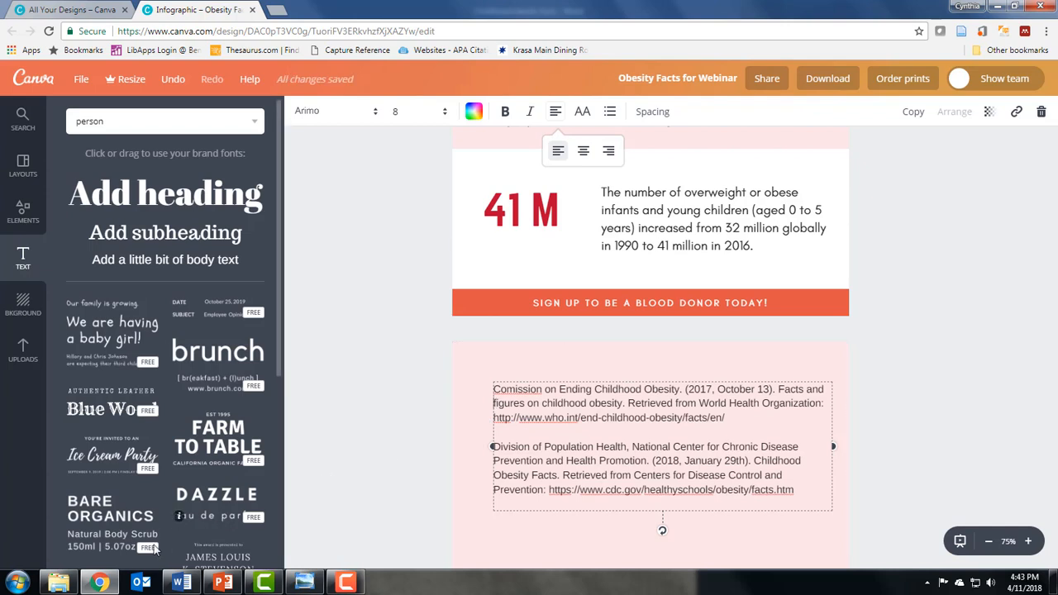
Correct the misspelled "Comission" to "Commission" in the first reference.
right_click(513, 390)
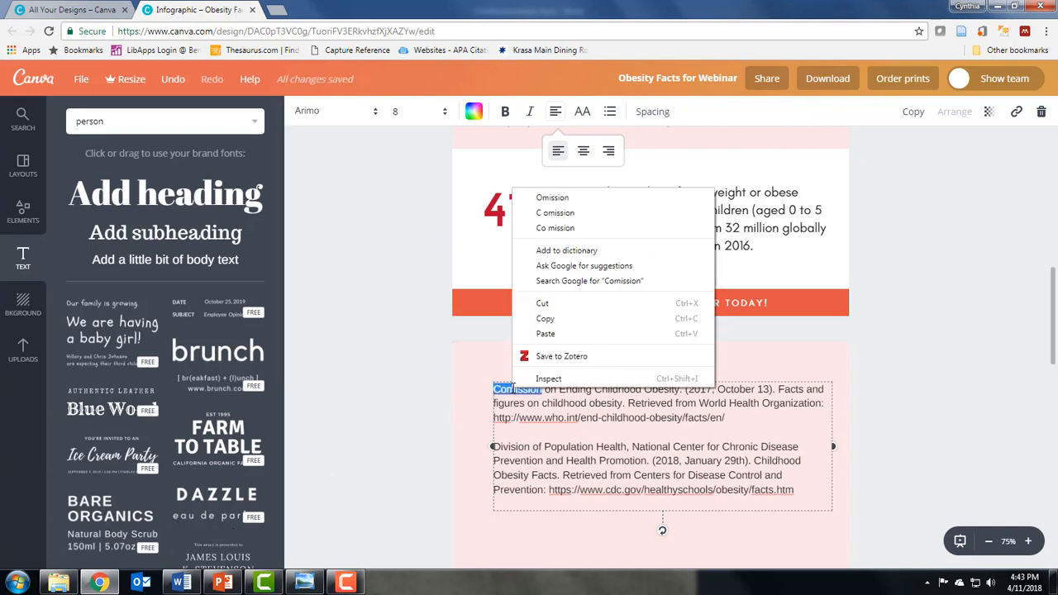
click(514, 398)
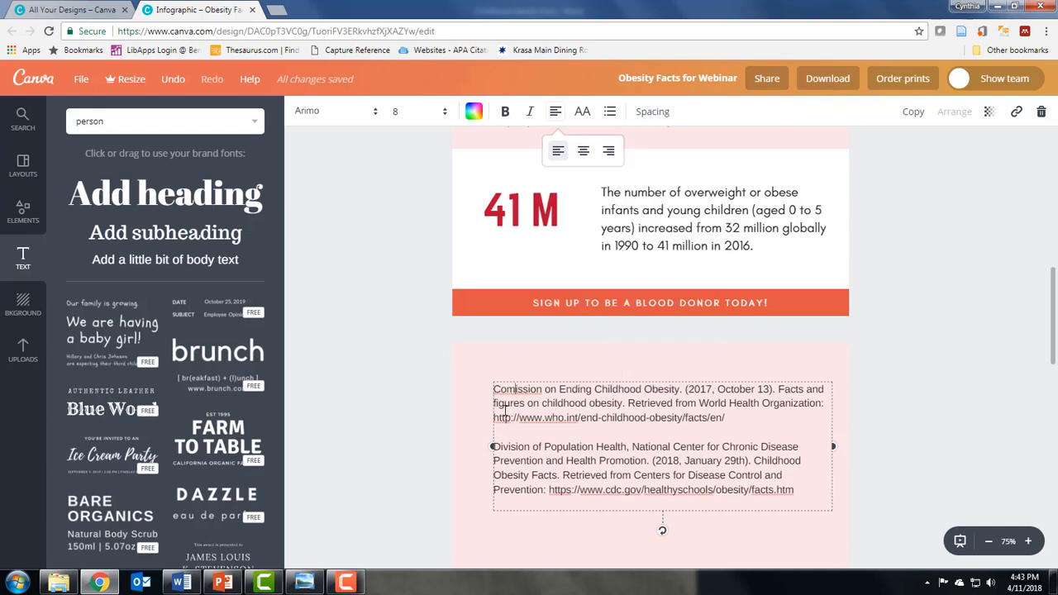
text(m)
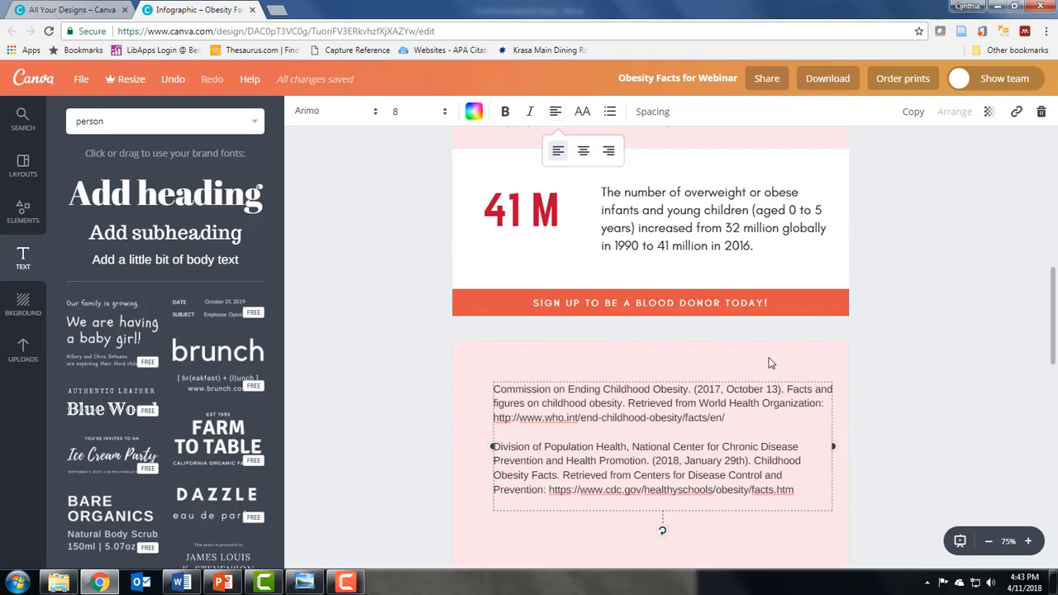
click(751, 529)
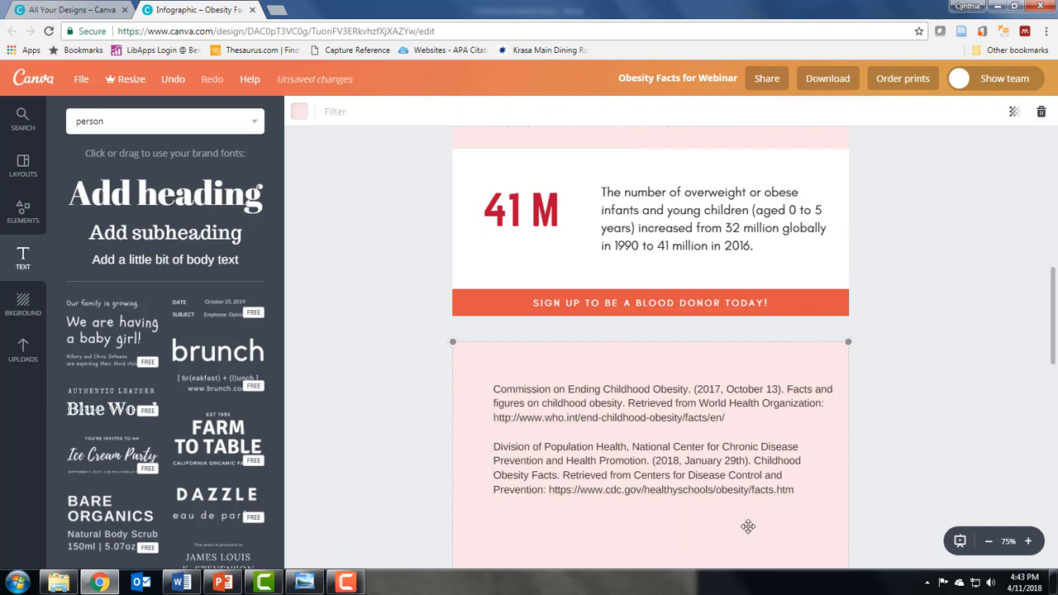
Download all pages of the design as PNG images.
scroll(750, 472, up, 2)
scroll(750, 471, up, 8)
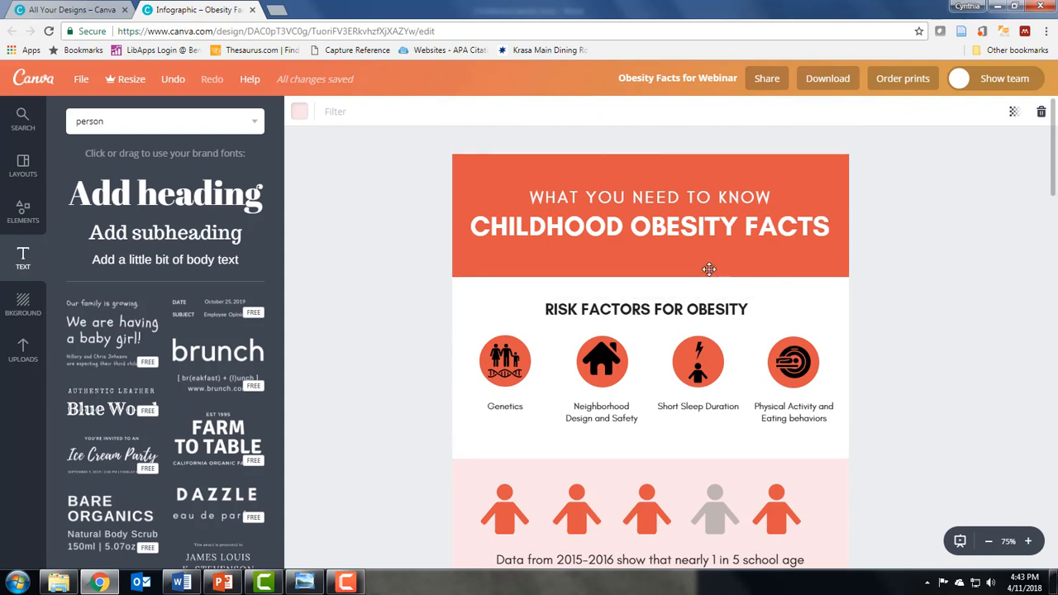
click(828, 82)
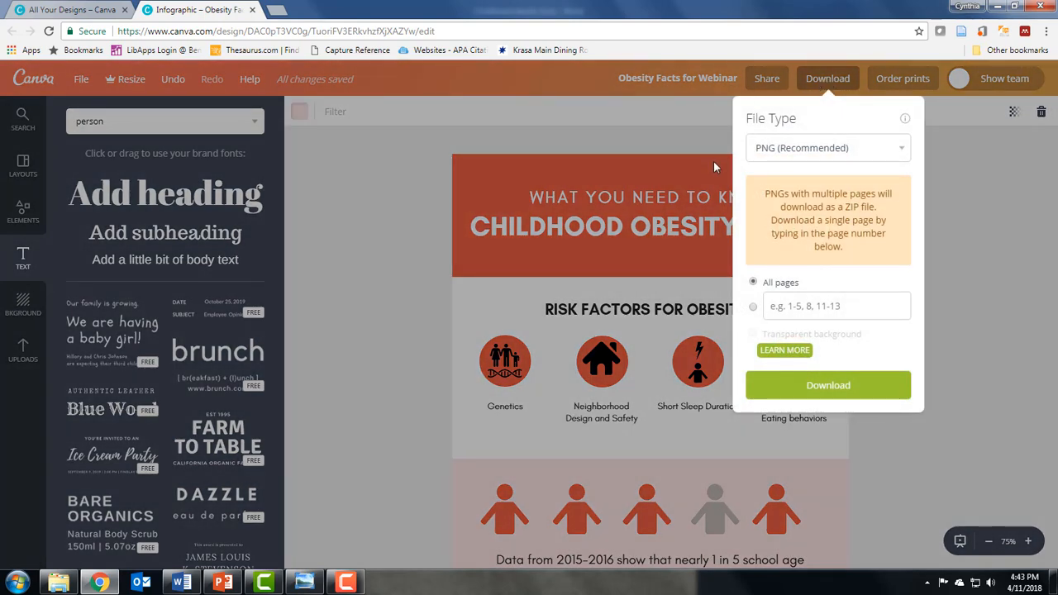
click(900, 150)
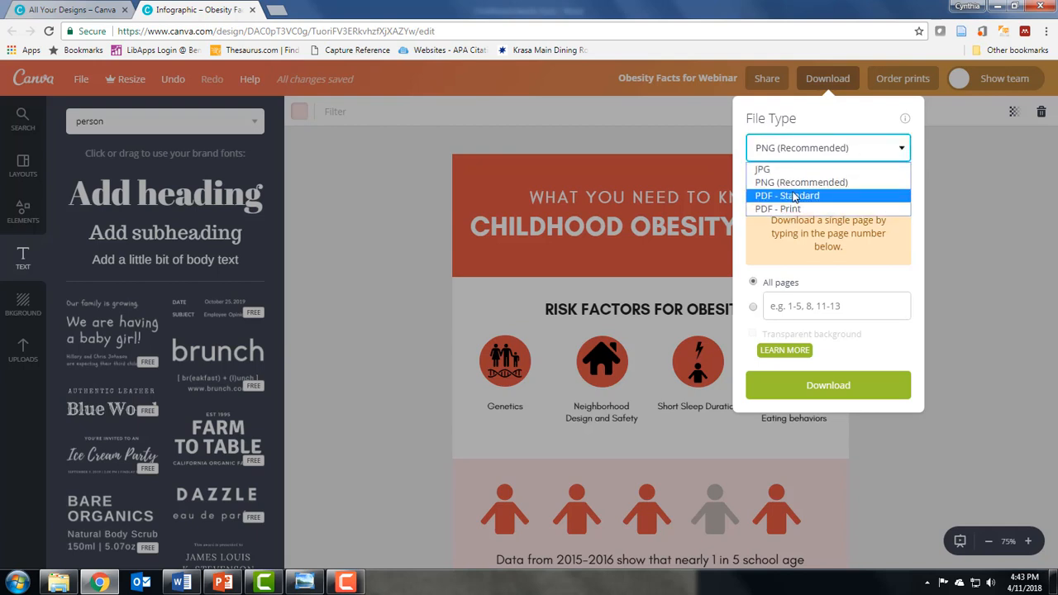
click(778, 150)
click(835, 388)
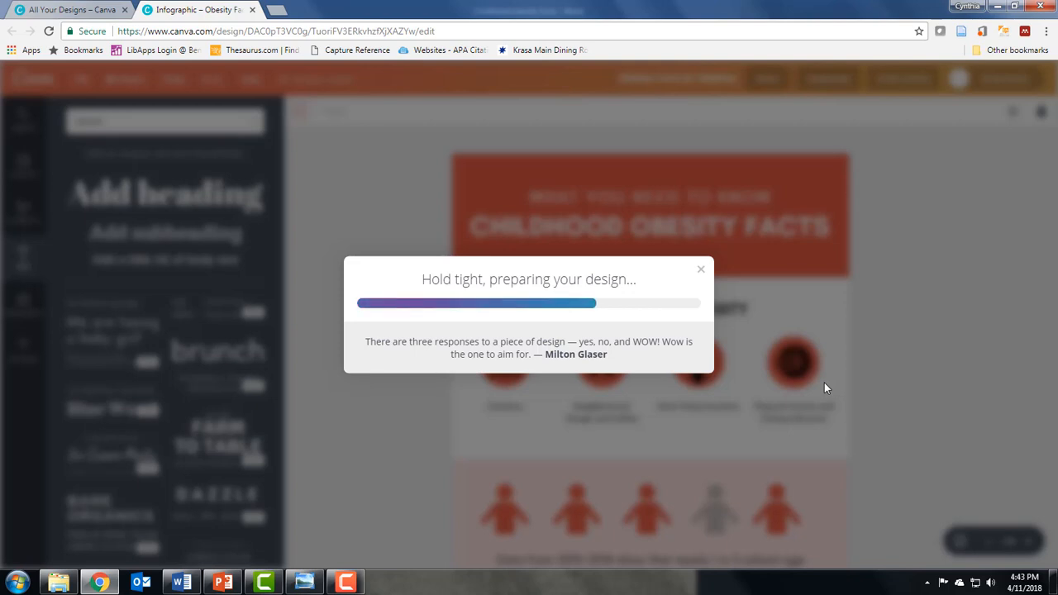
Open the downloaded ZIP file in Windows Explorer and open the first page image.
scroll(780, 385, down, 5)
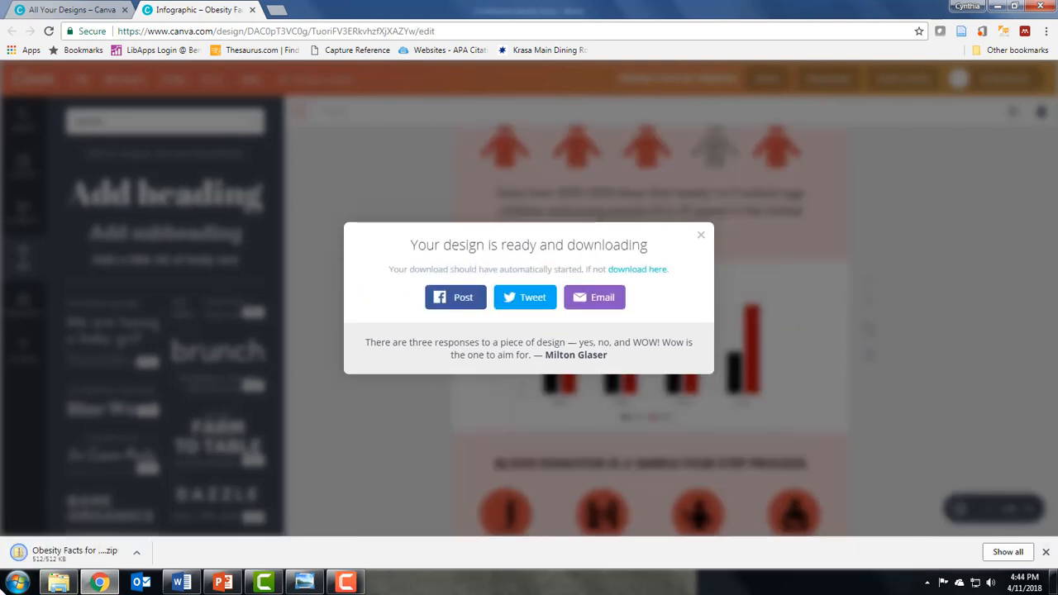
click(79, 555)
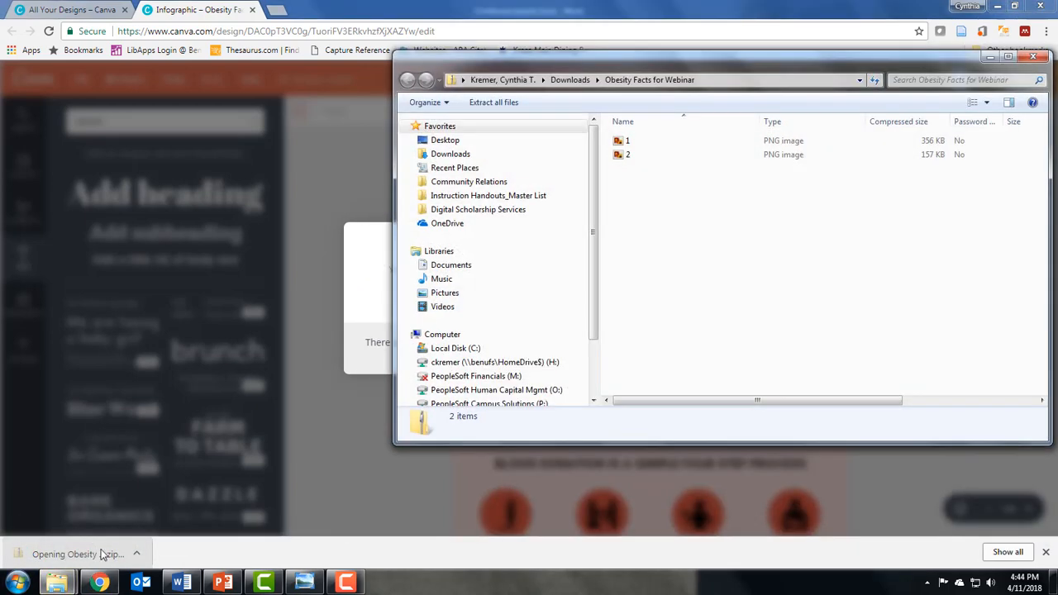
double_click(629, 145)
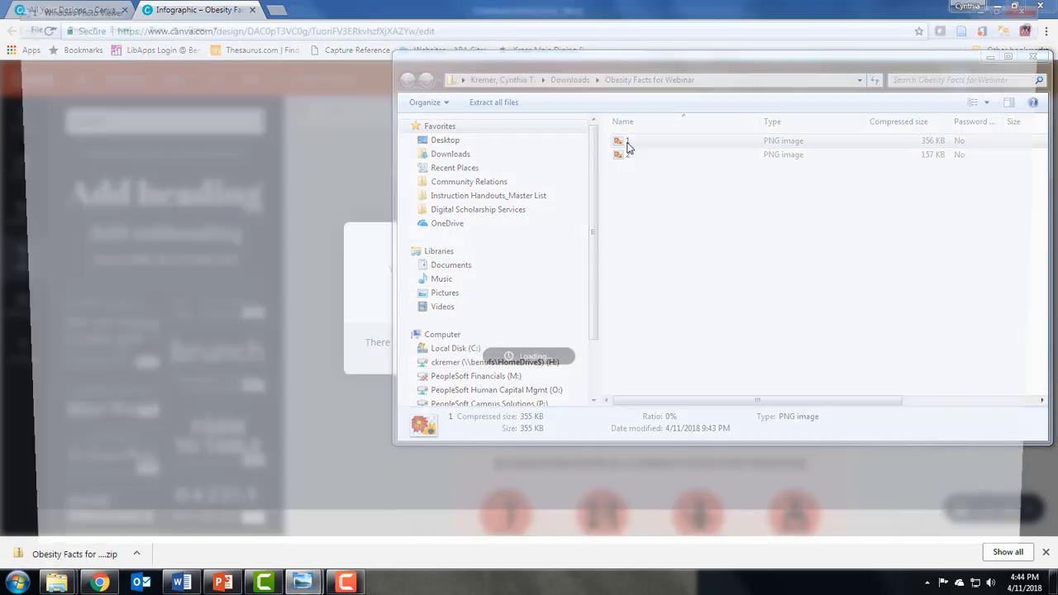